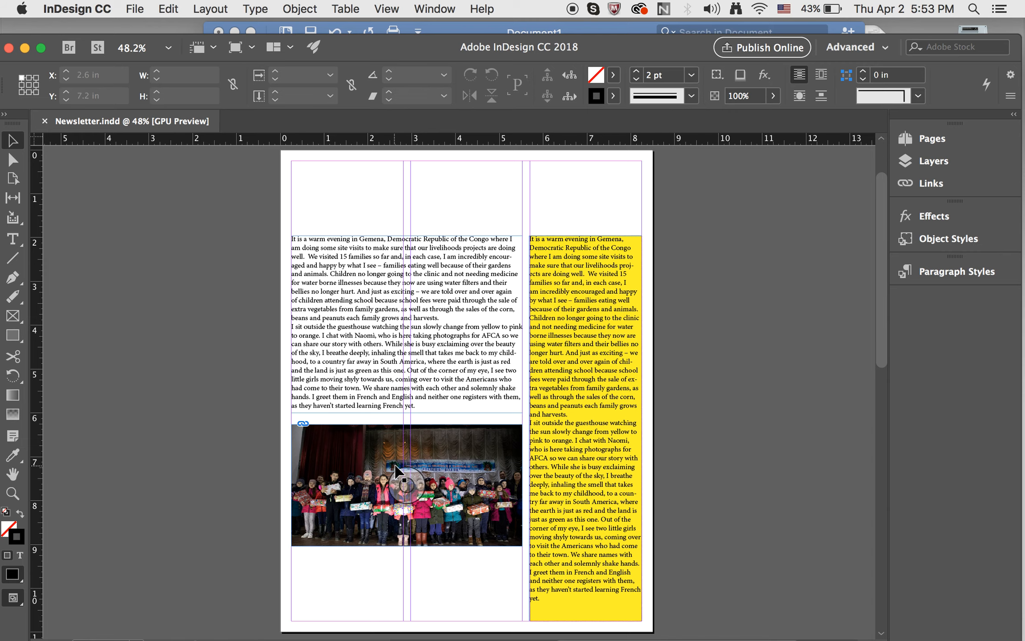
- Set the text frame of the wide article on the white background to two columns in the Text Frame Options
scroll(399, 472, "up", 1)
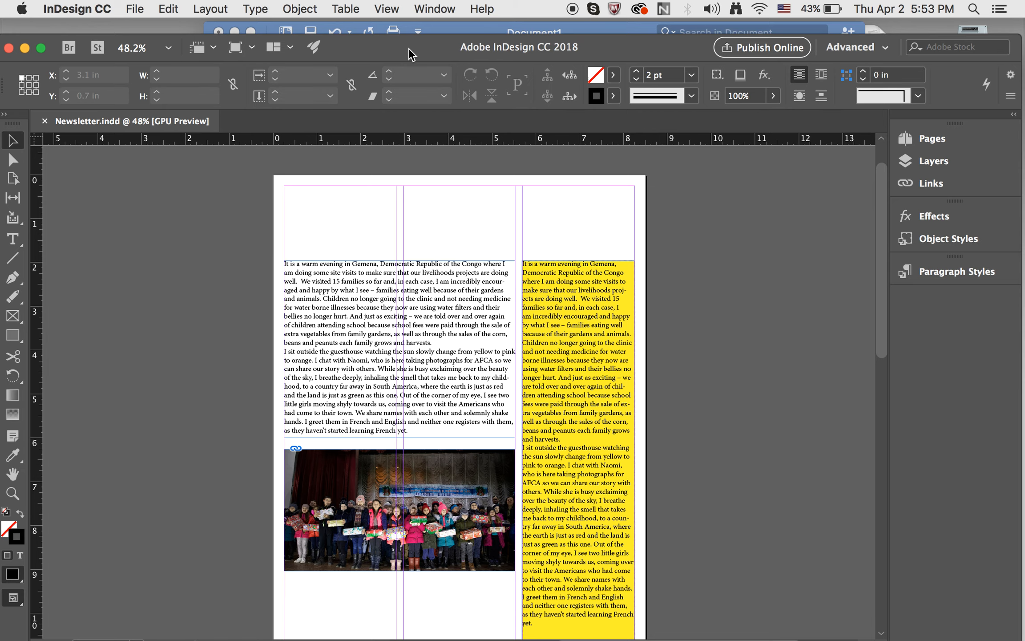
left_click_drag(408, 48, 413, 36)
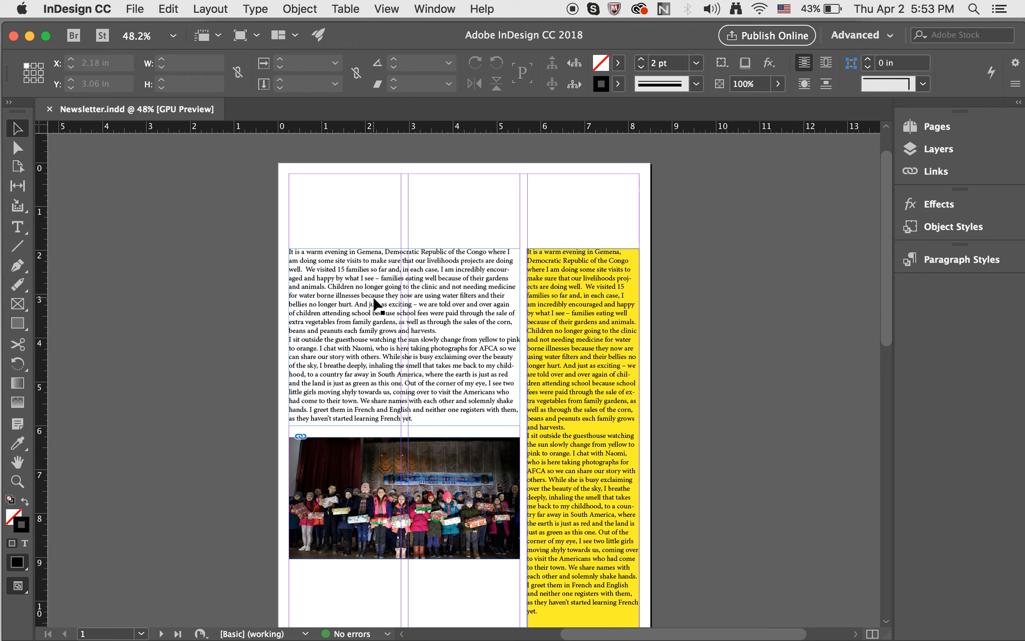
scroll(376, 305, "up", 3)
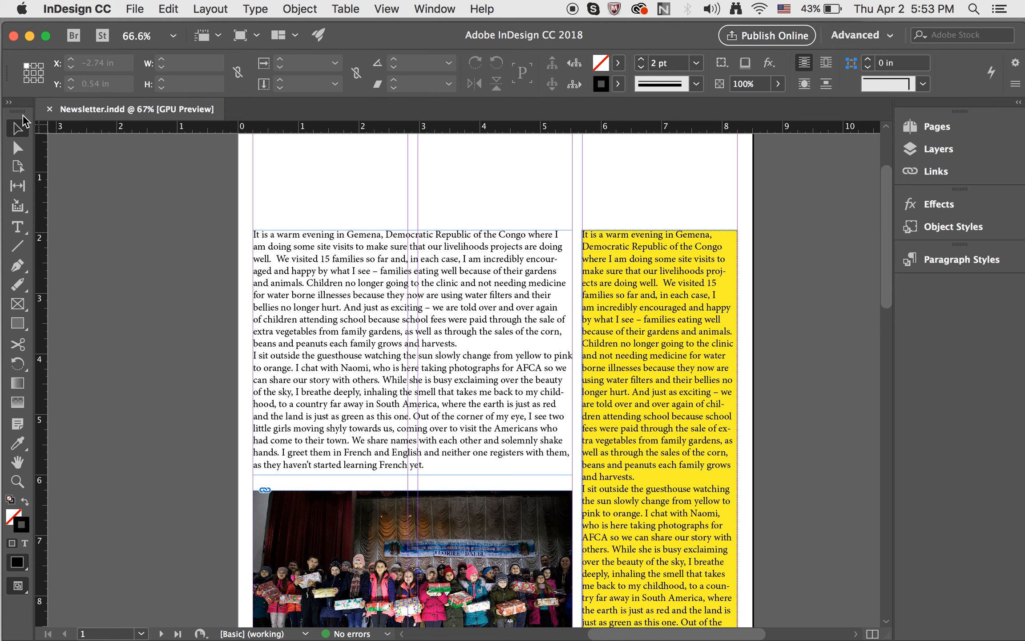
left_click(17, 228)
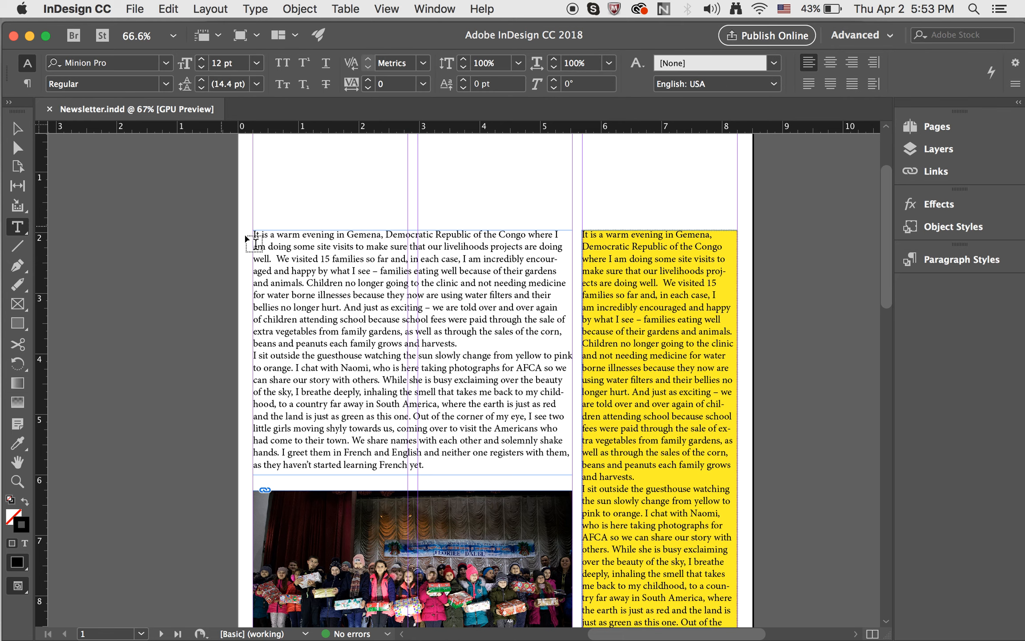
left_click(265, 267)
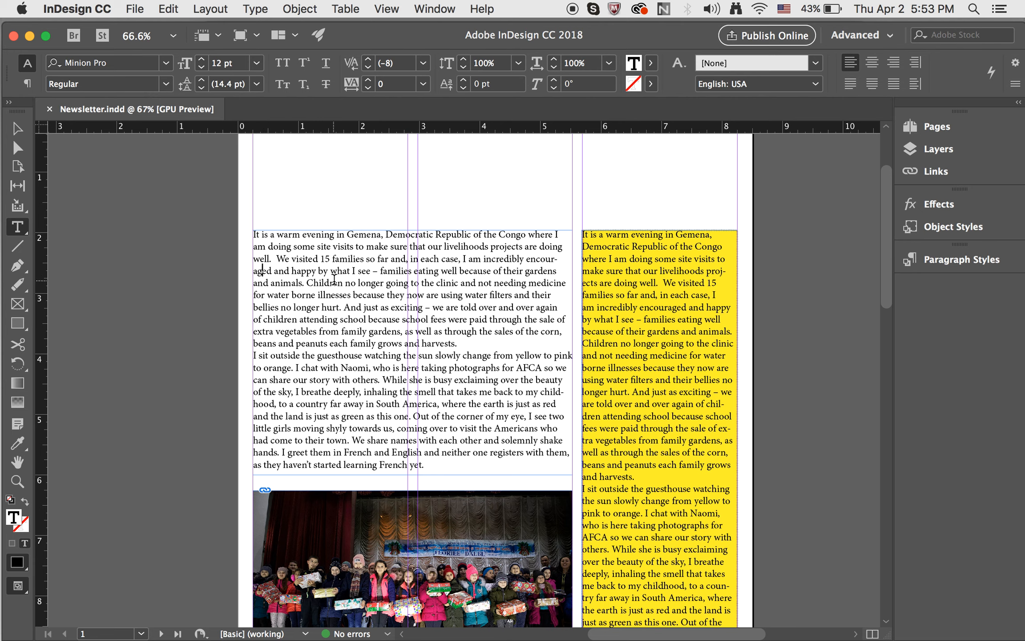
key("super+a")
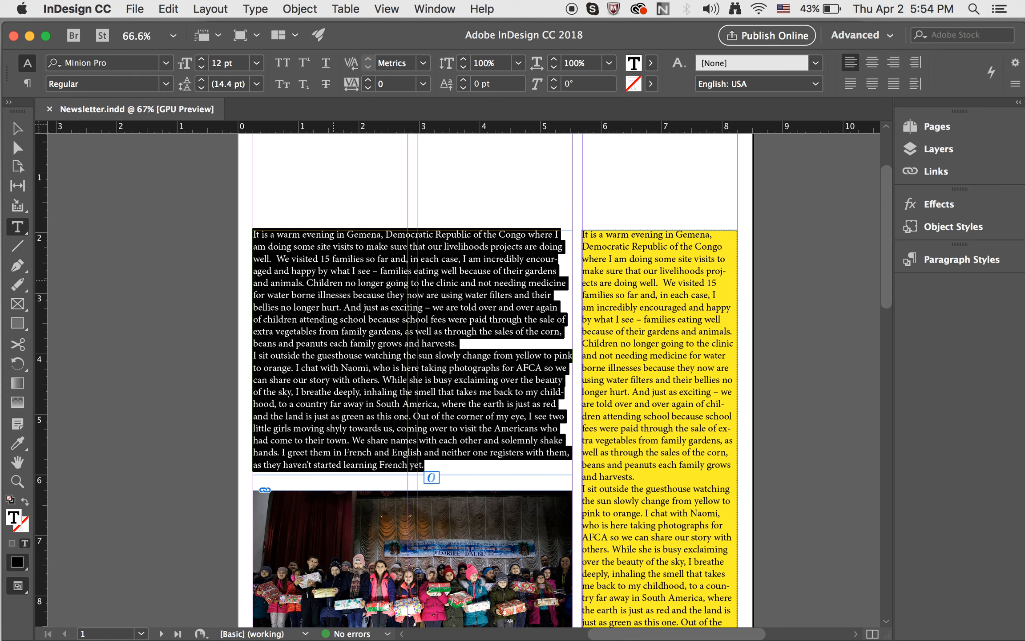
left_click(299, 10)
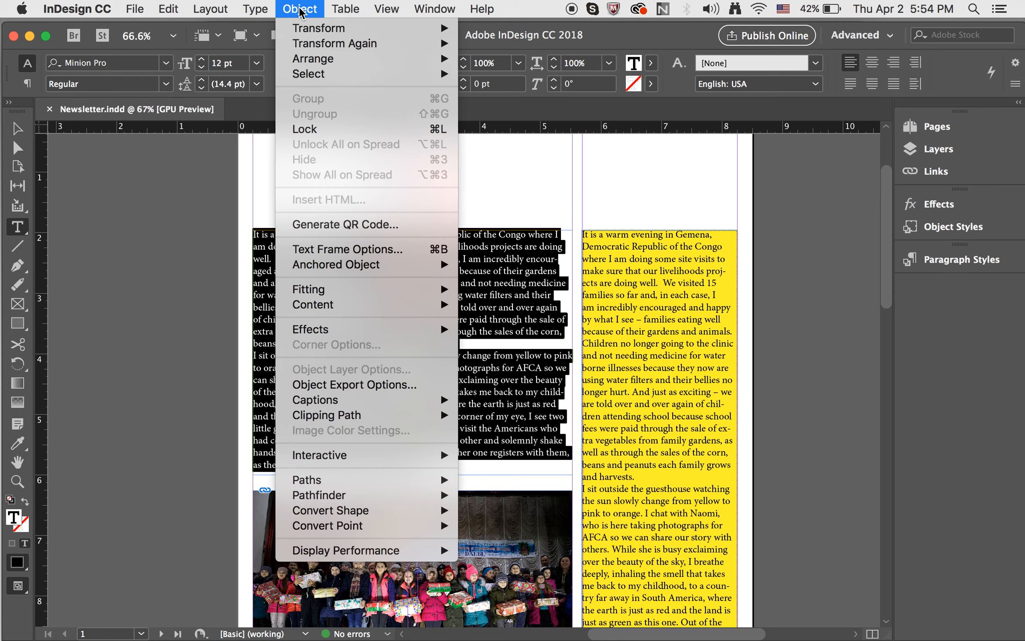
left_click(321, 251)
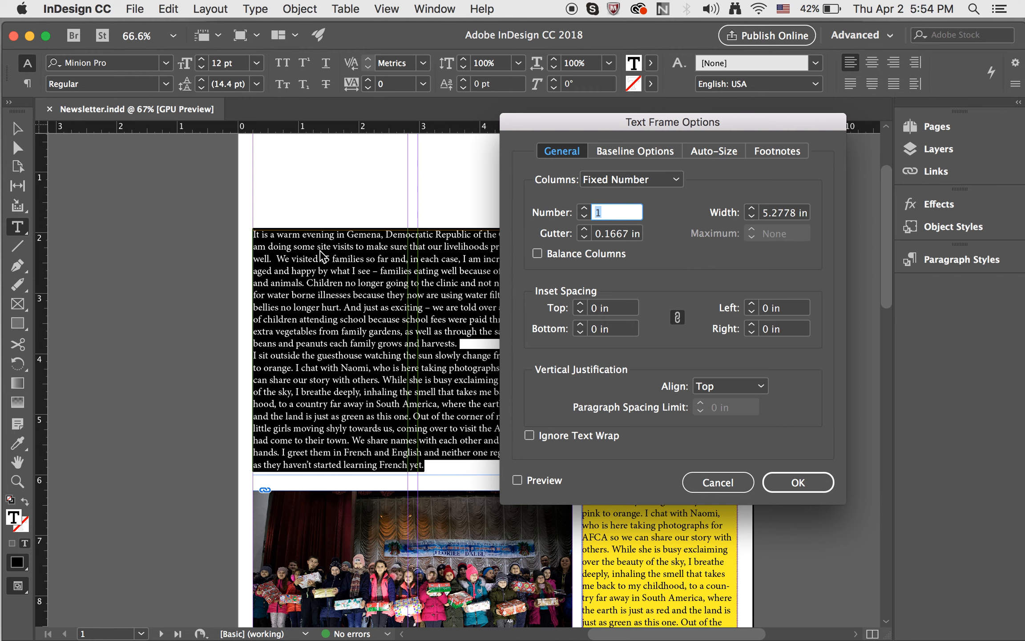
left_click_drag(591, 127, 550, 129)
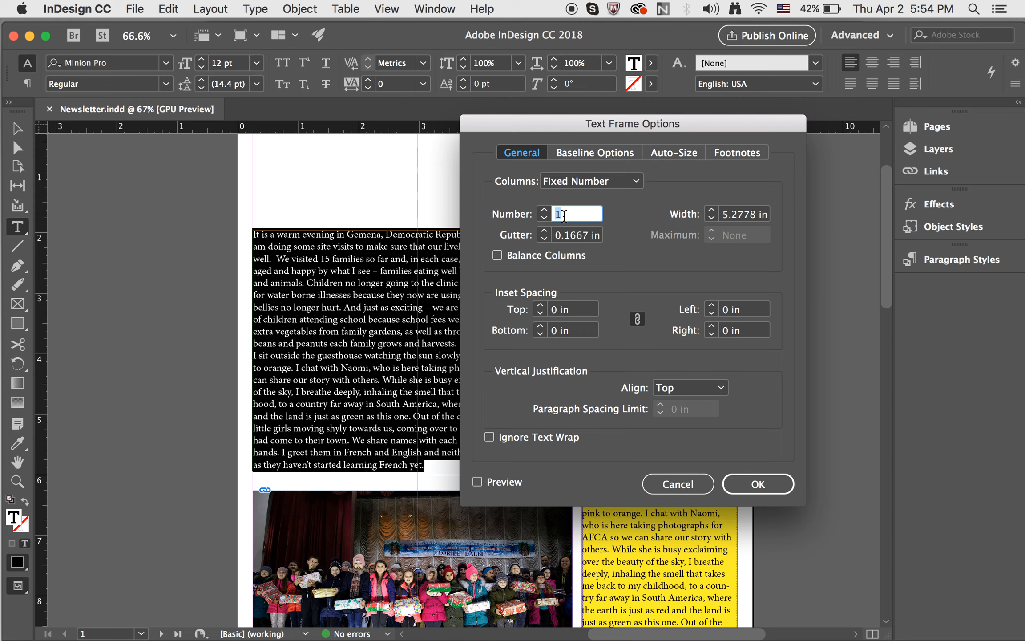
type("2")
left_click(754, 485)
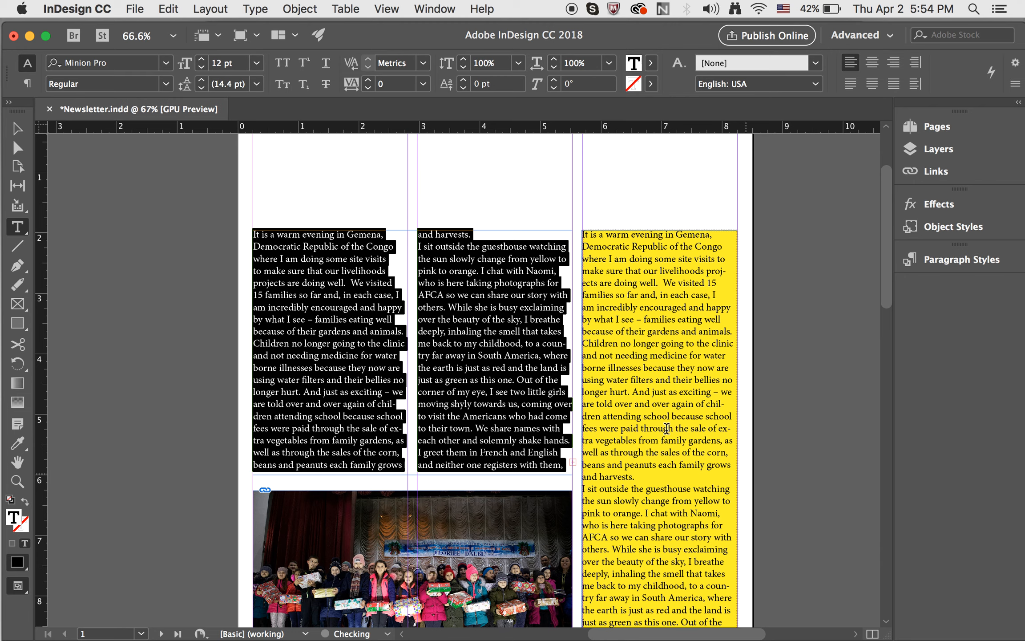
left_click(478, 304)
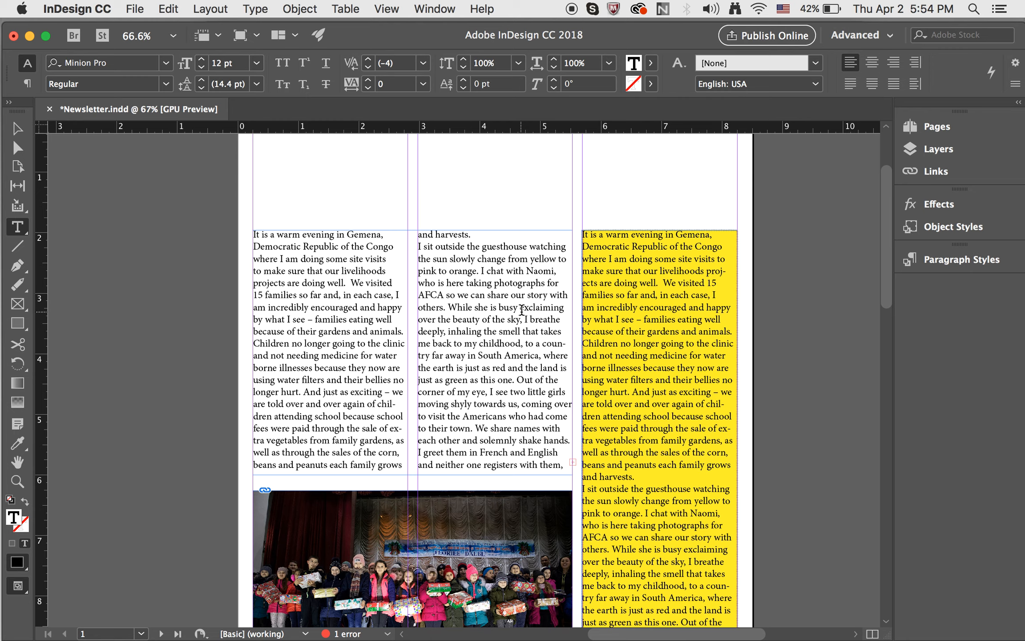
- Examine where the two-column article ends and how much free space surrounds the photo below it
scroll(522, 310, "down", 5)
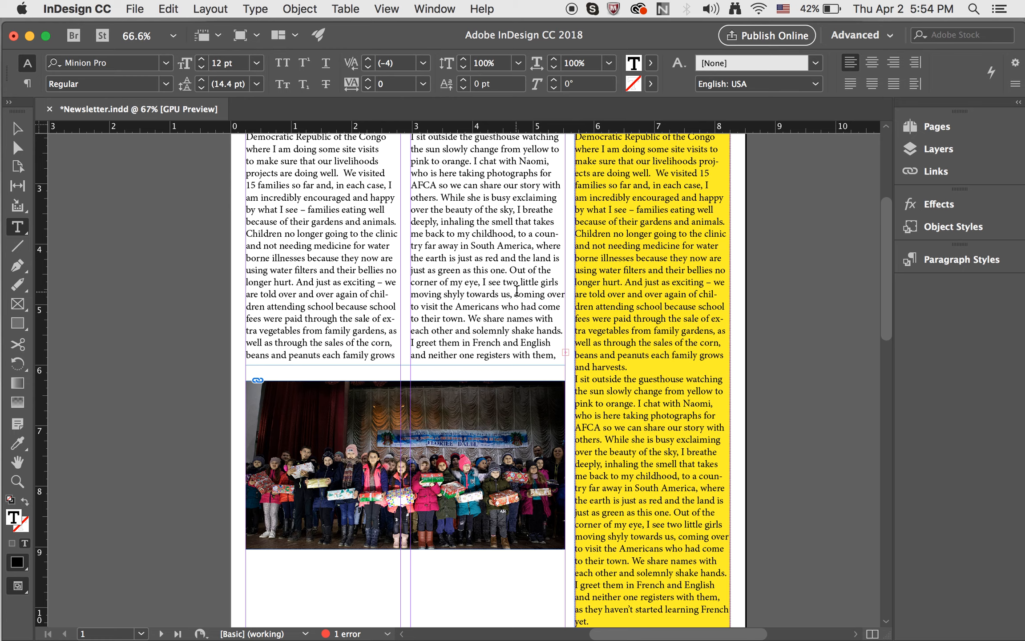
scroll(516, 290, "up", 2)
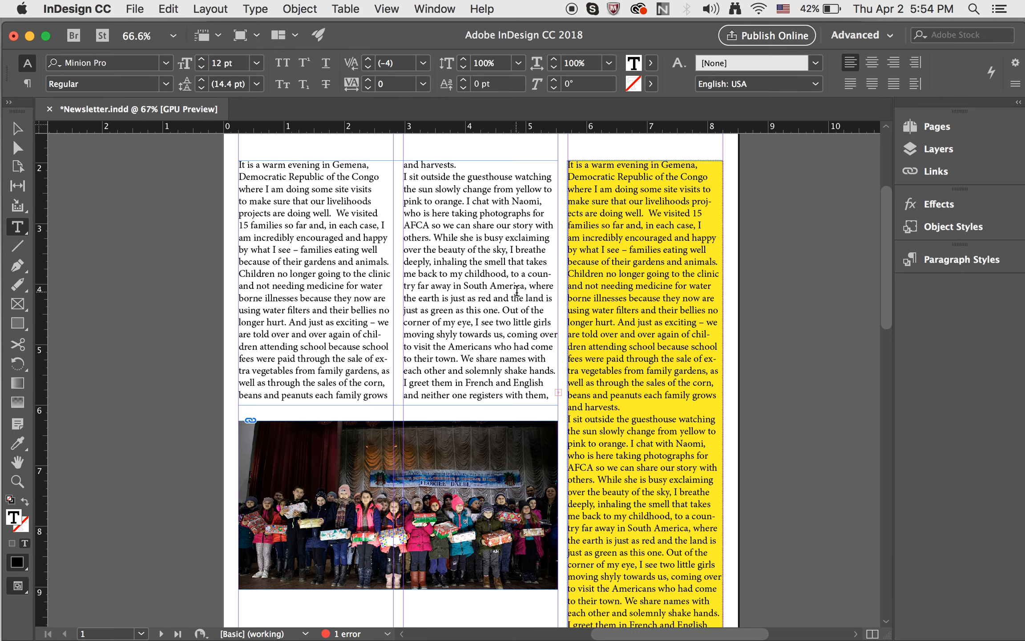
scroll(516, 290, "down", 1)
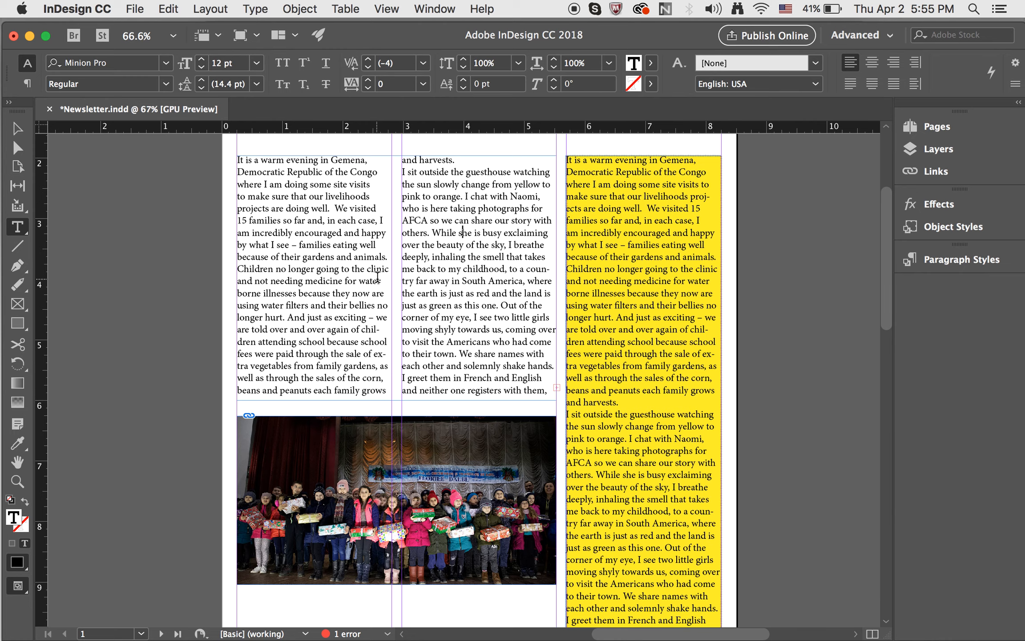
scroll(377, 276, "down", 3)
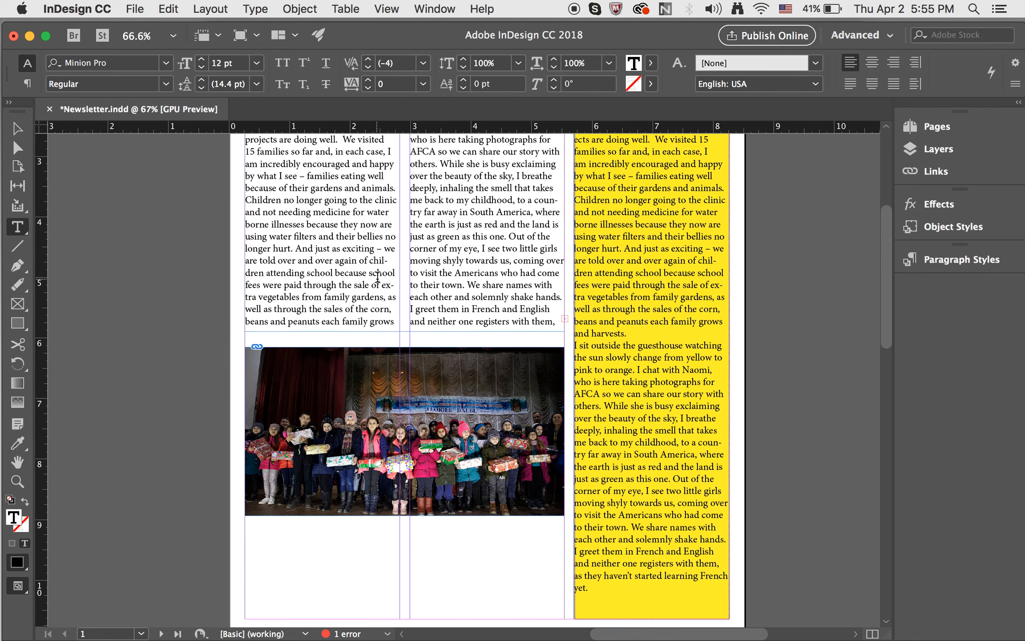
scroll(377, 276, "down", 3)
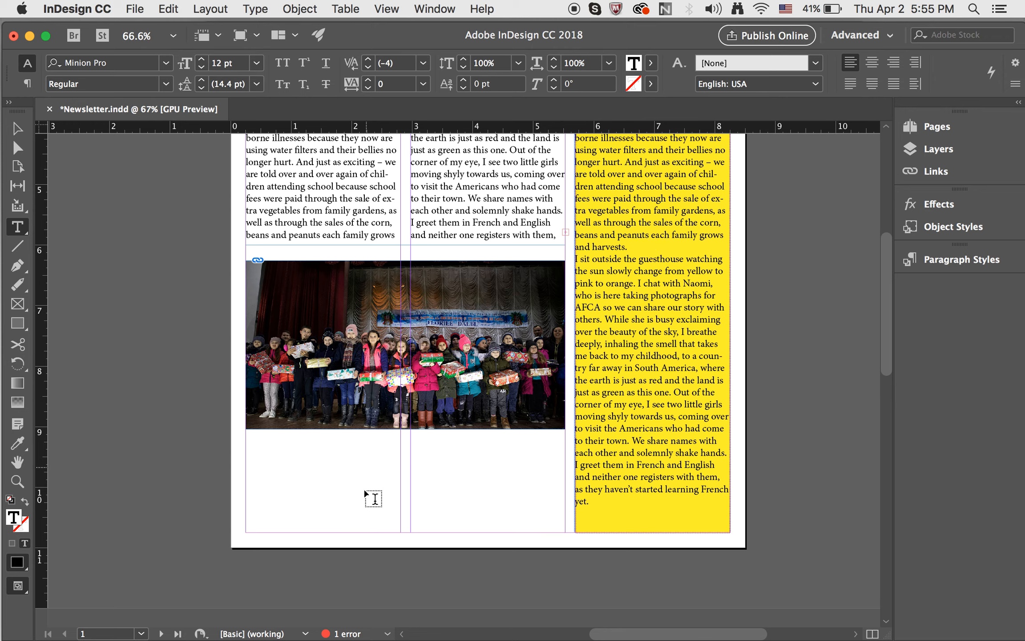
scroll(364, 497, "up", 4)
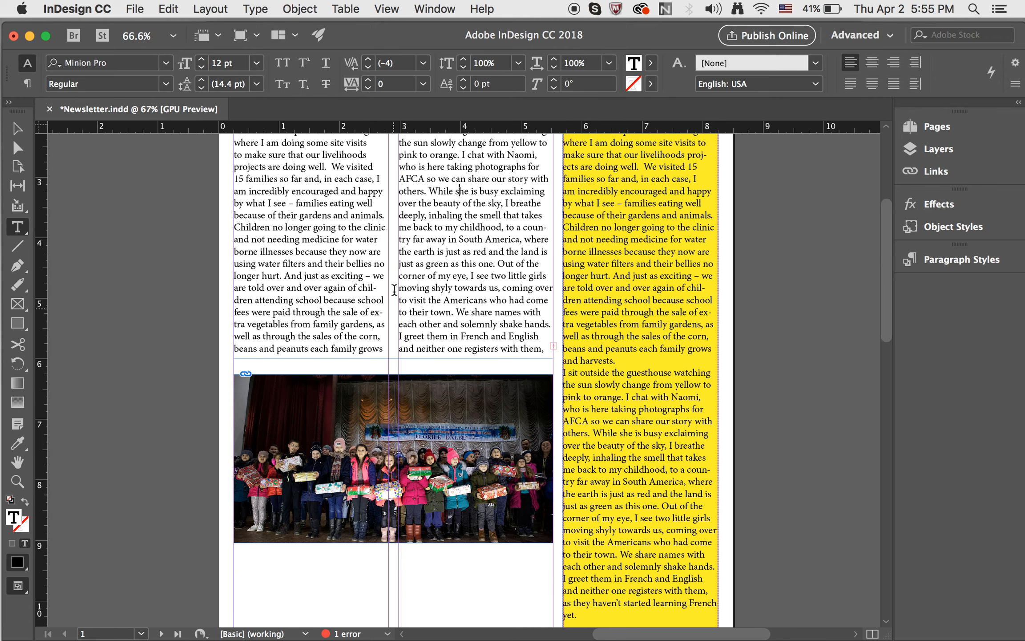
scroll(392, 343, "up", 1)
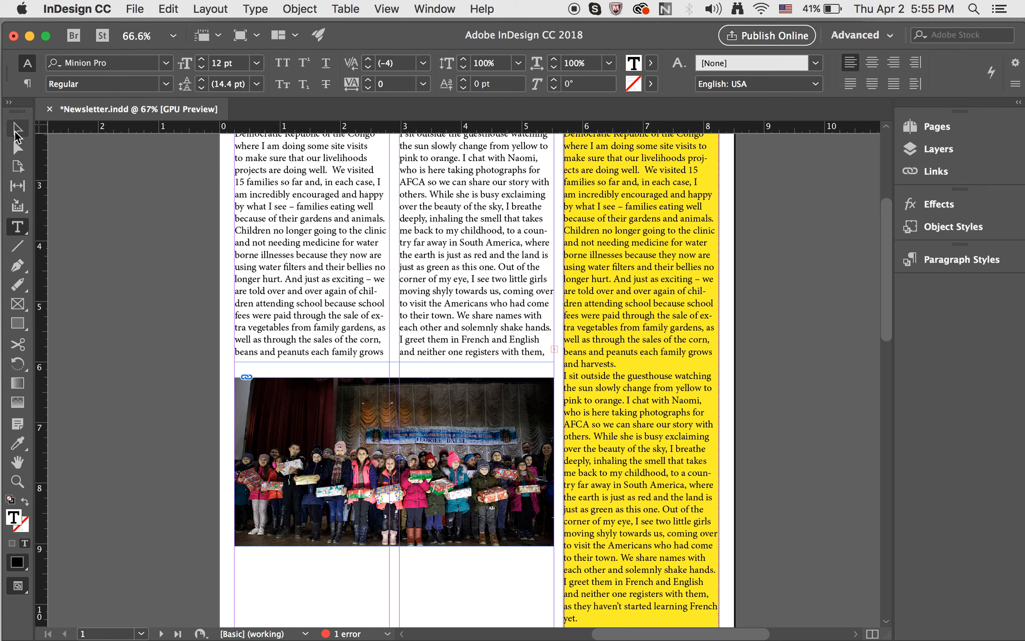
- Move the group photo straight down to Y 6.7 in to make room below the two-column text
left_click(17, 133)
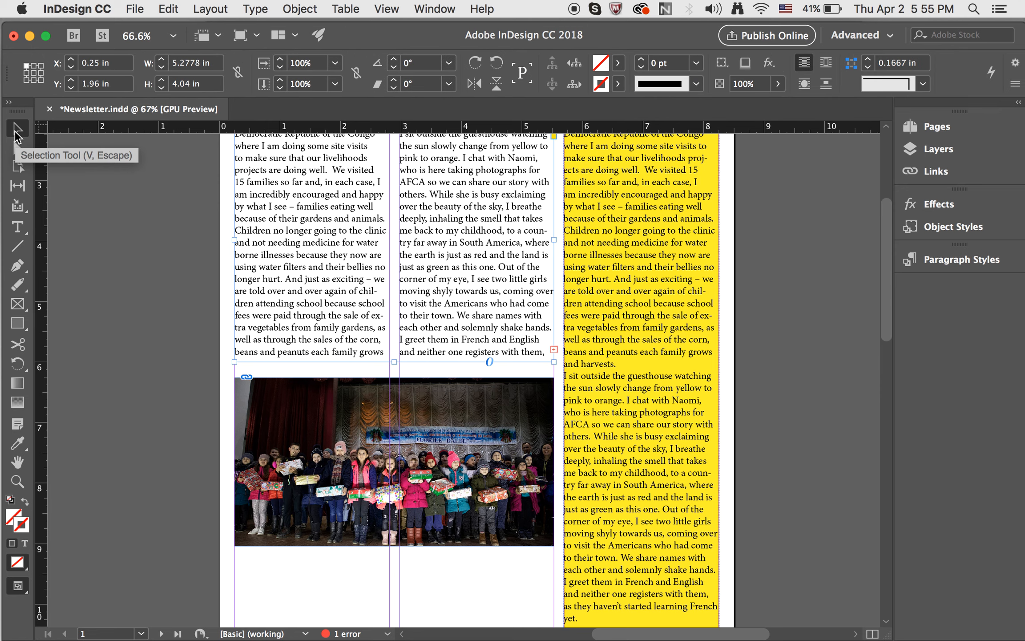
left_click(293, 432)
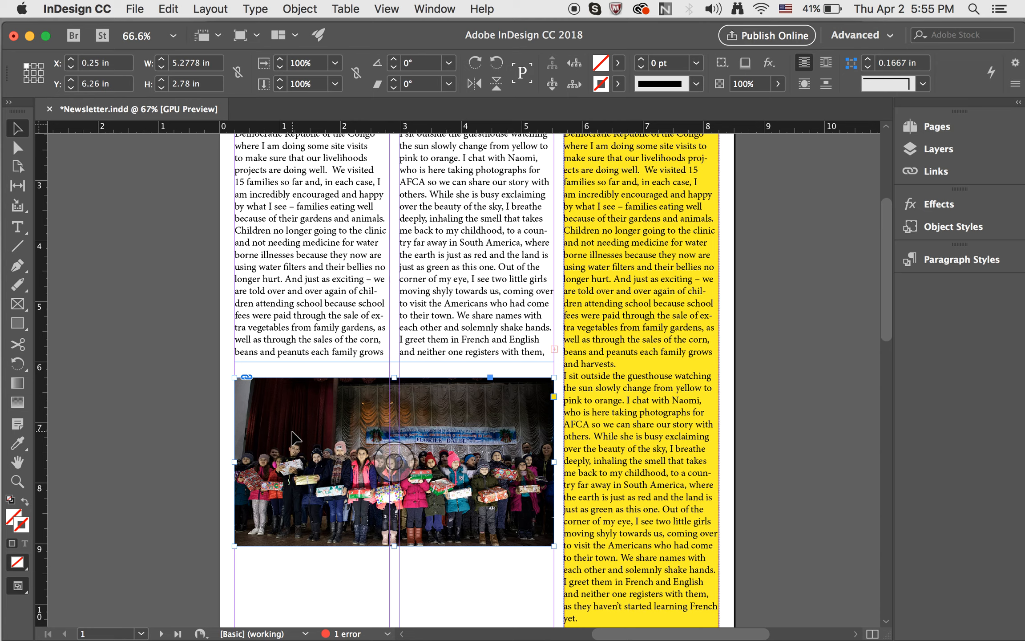
key("Down")
key("Down")
key("Down")
key("Down")
key("Down")
key("Down")
key("Down")
key("Down")
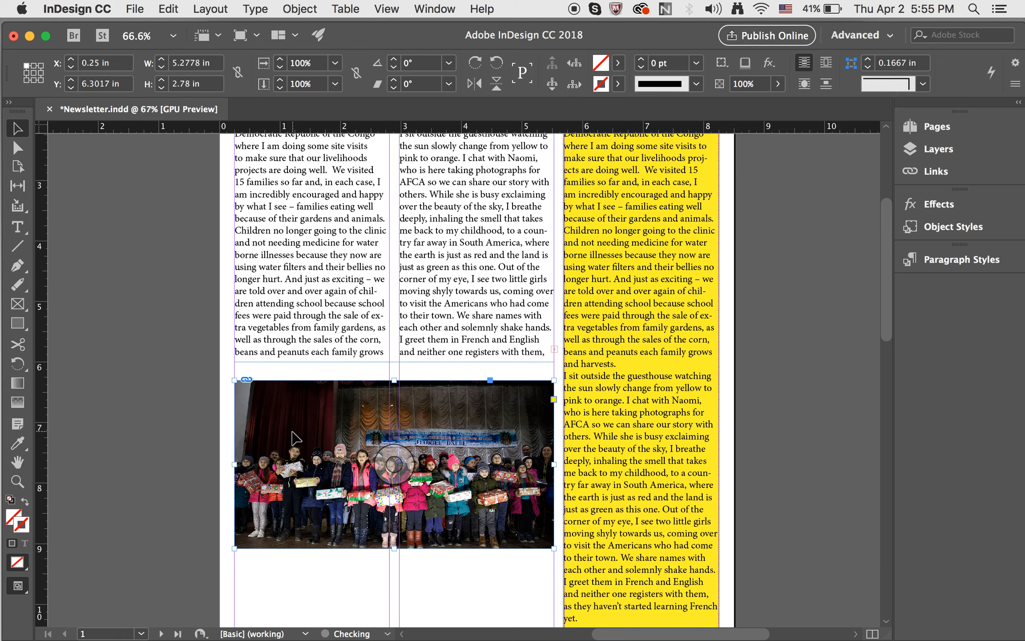
scroll(296, 438, "down", 5)
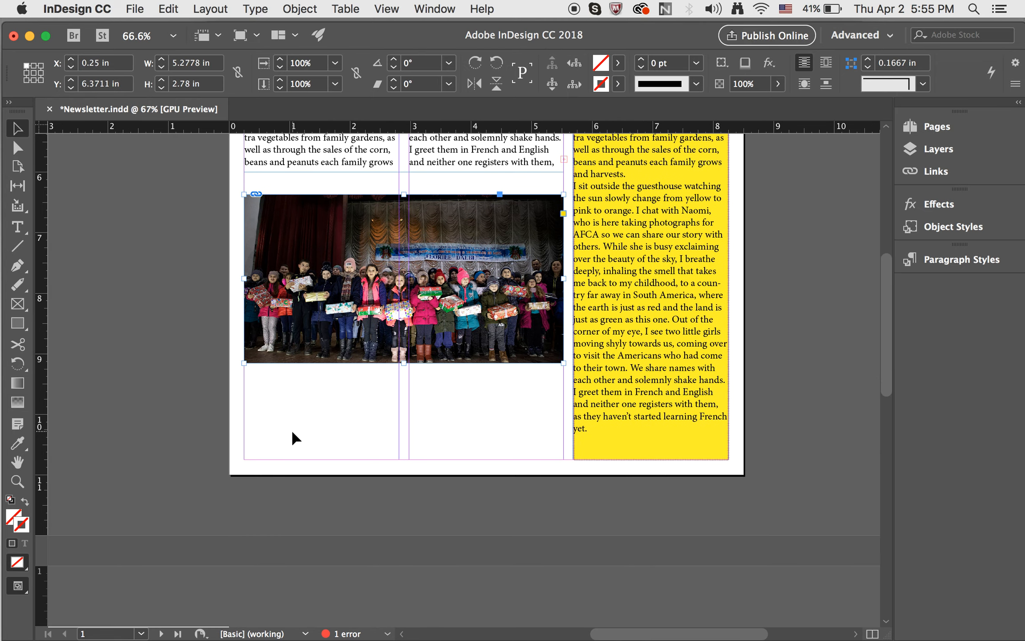
left_click_drag(289, 320, 288, 339)
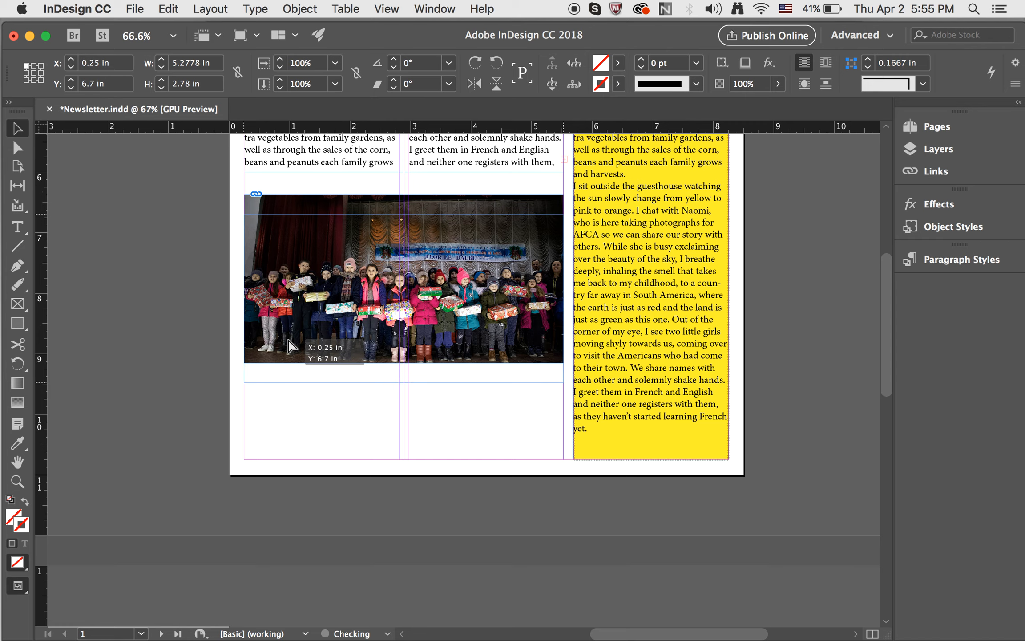
- Extend the two-column text frame downward to a height of 4.18 in and move the photo up to Y 6.355 in
scroll(288, 339, "up", 2)
scroll(292, 345, "up", 5)
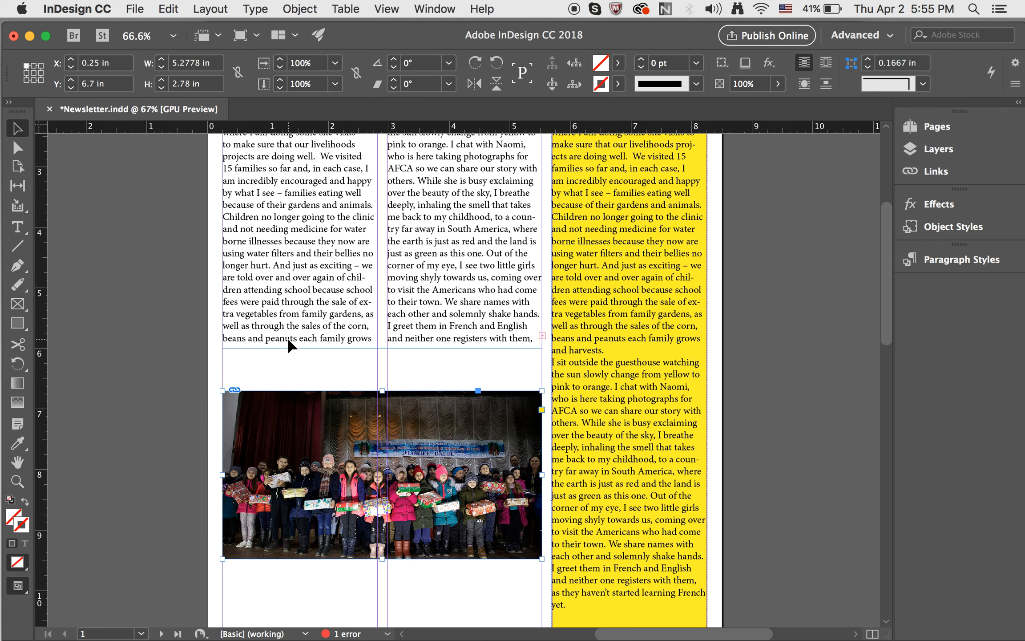
left_click(324, 284)
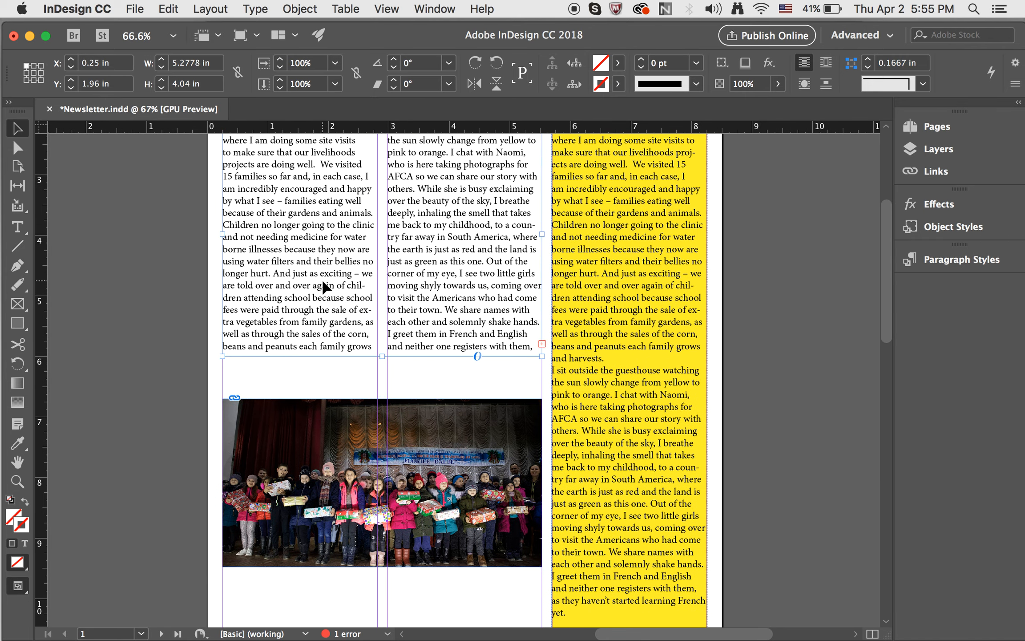
mouse_move(383, 358)
left_mouse_down()
mouse_move(383, 414)
mouse_move(382, 364)
left_mouse_up()
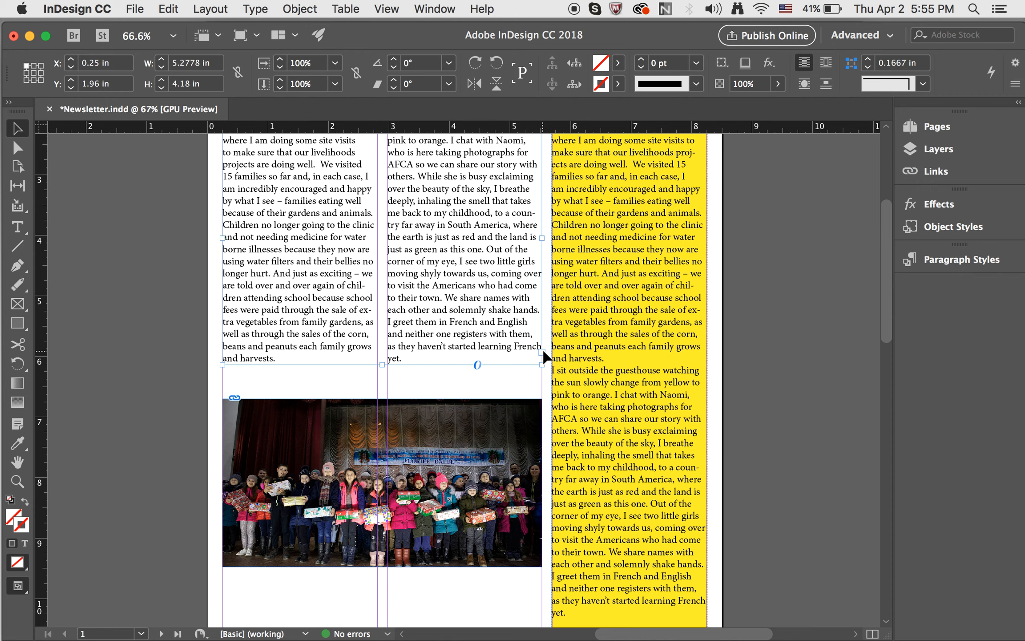
left_click(342, 405)
left_click_drag(342, 405, 343, 382)
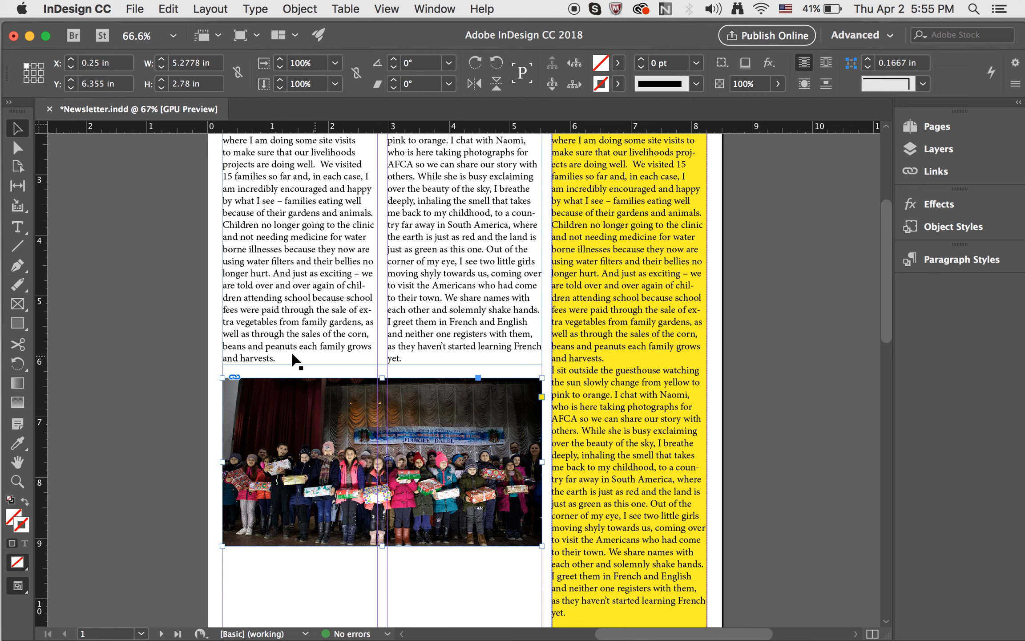
- Try placing the photo higher at Y 6.08 in and inspect its top edge against the last text lines
scroll(277, 375, "up", 1)
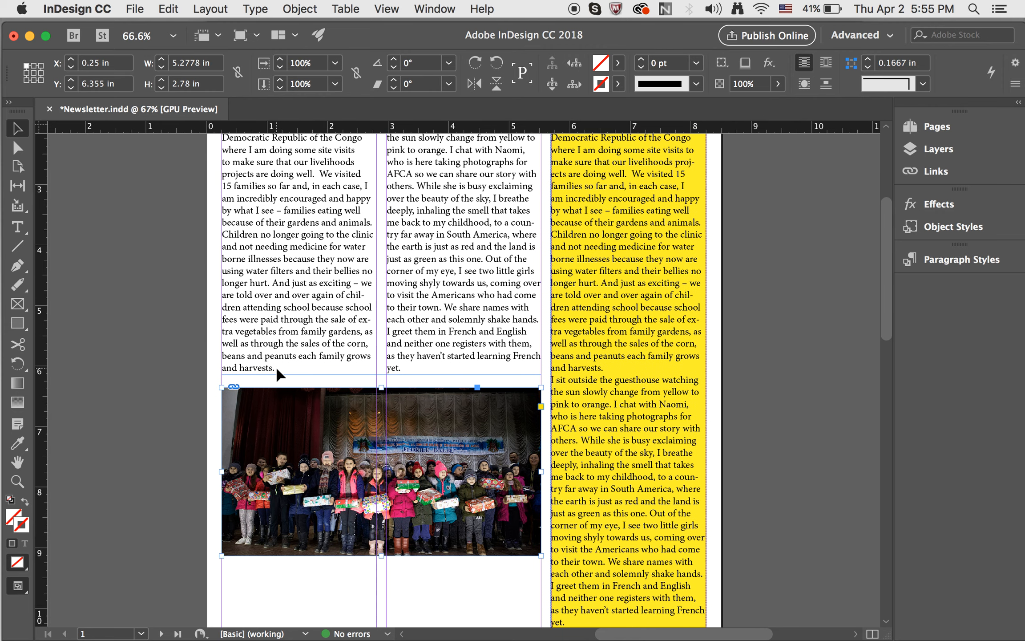
scroll(279, 374, "up", 1)
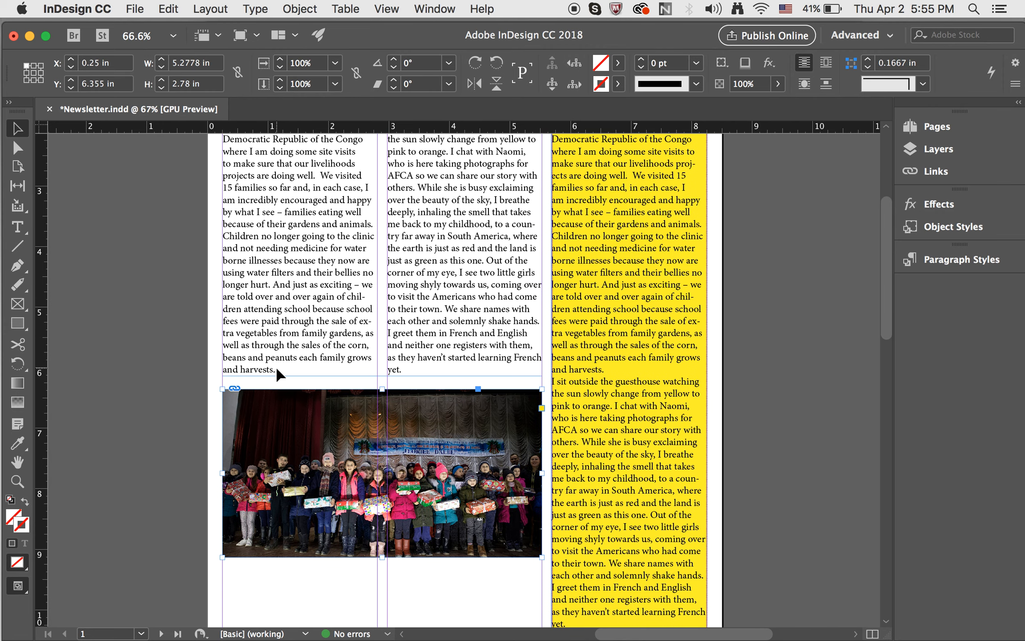
left_click_drag(273, 431, 273, 416)
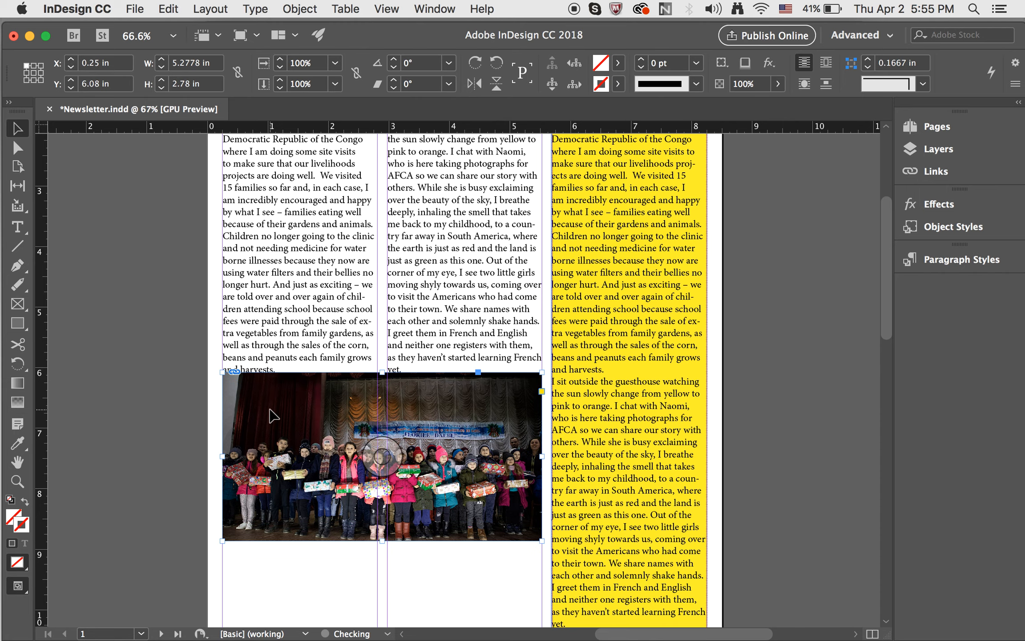
left_click(187, 401)
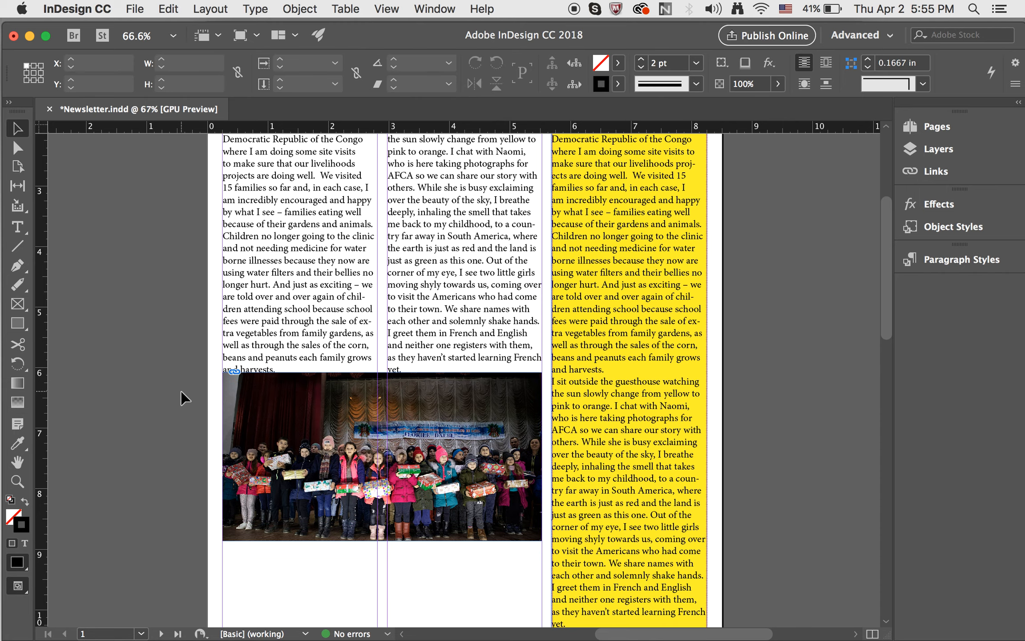
scroll(277, 378, "up", 2, "alt")
scroll(278, 374, "up", 2, "alt")
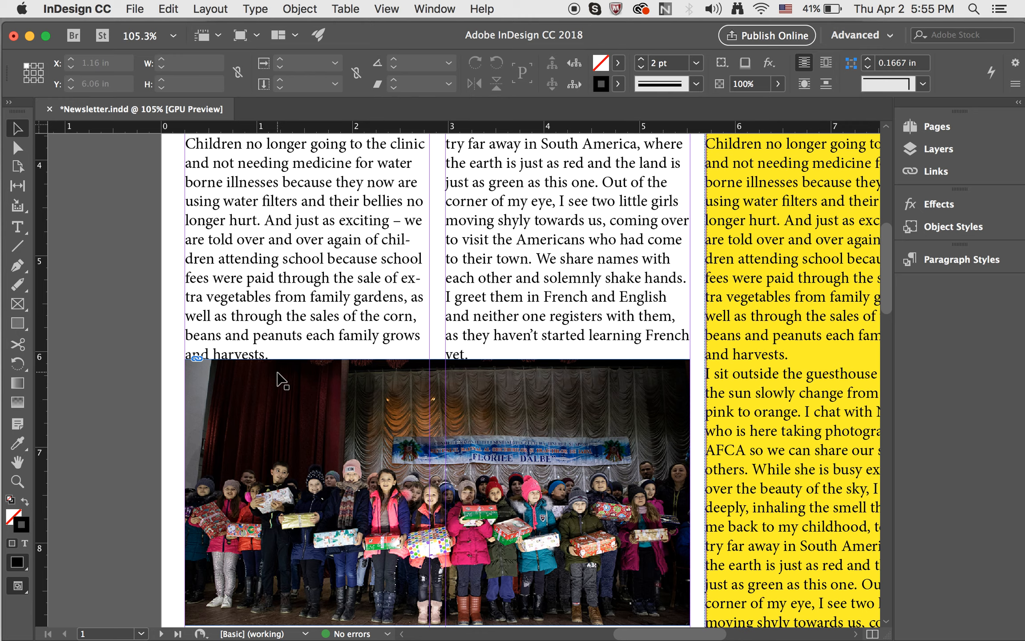
- Move the photo back down to Y 6.355 in so a gap separates it from the text above
scroll(277, 373, "down", 5, "alt")
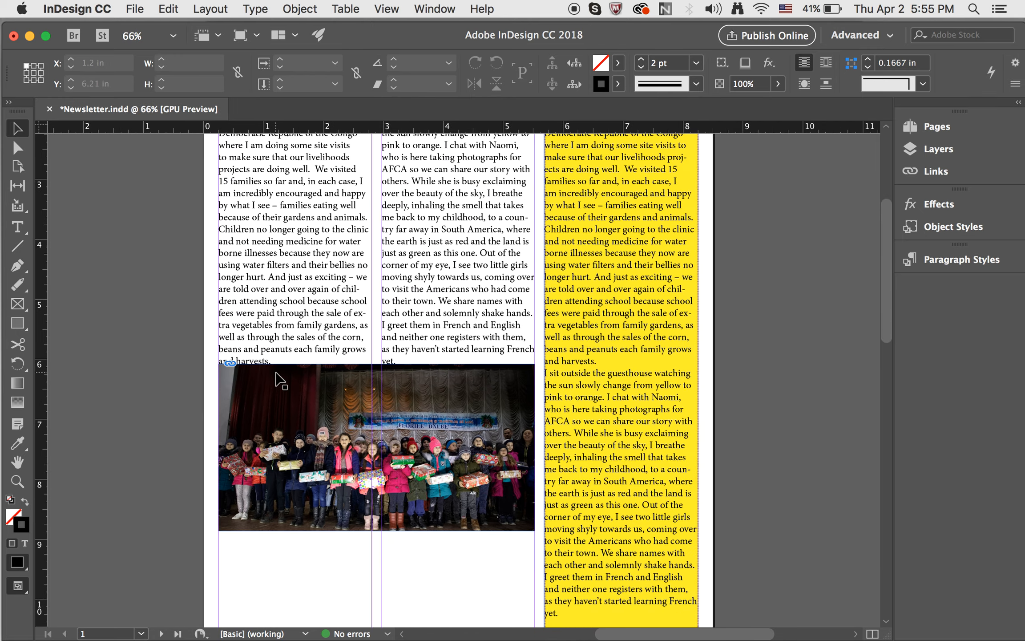
left_click_drag(282, 418, 282, 427)
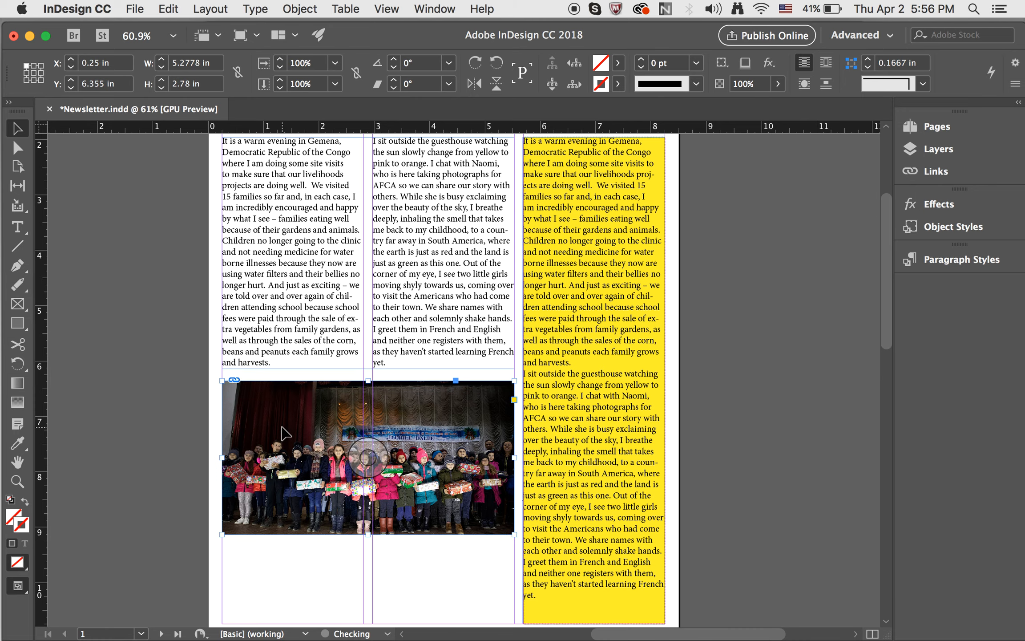
scroll(282, 426, "up", 2)
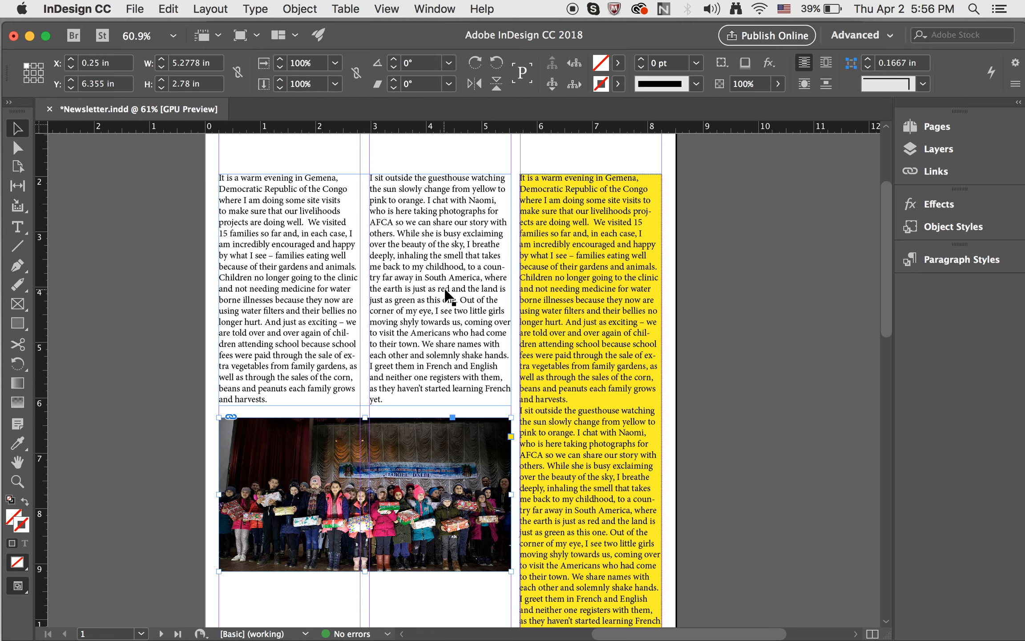
- Switch to the Word document to review the list of InDesign how-to topics, and return to the newsletter layout
mouse_move(823, 637)
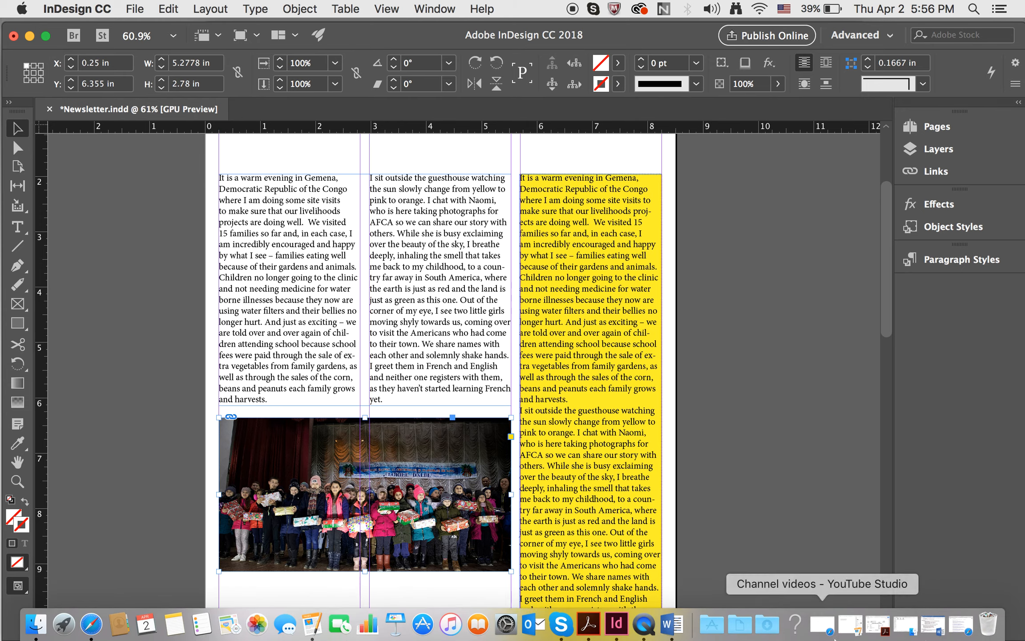
left_click_drag(377, 30, 746, 36)
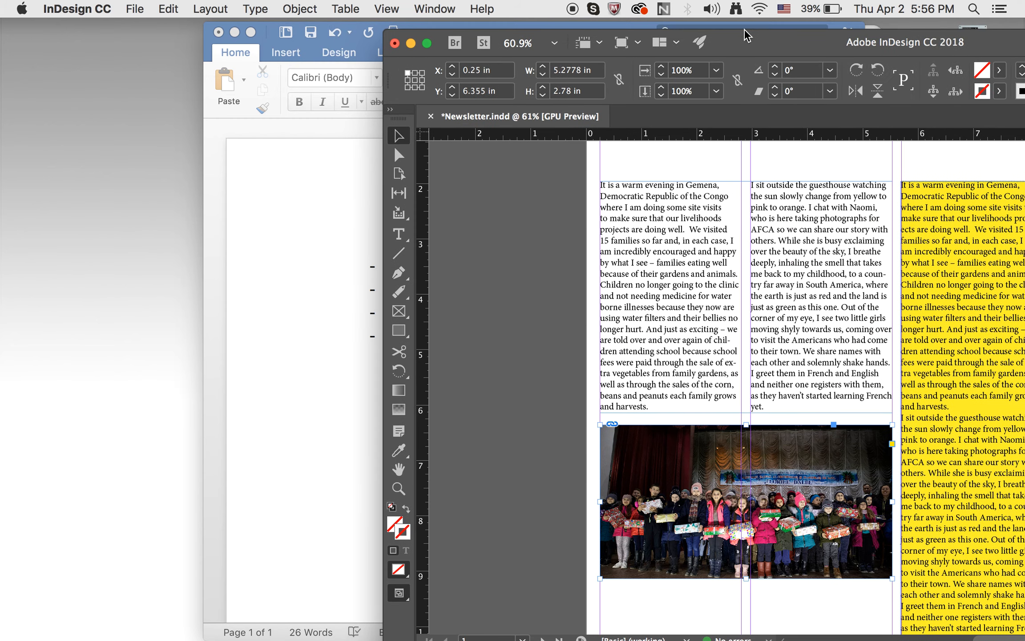
left_click(290, 402)
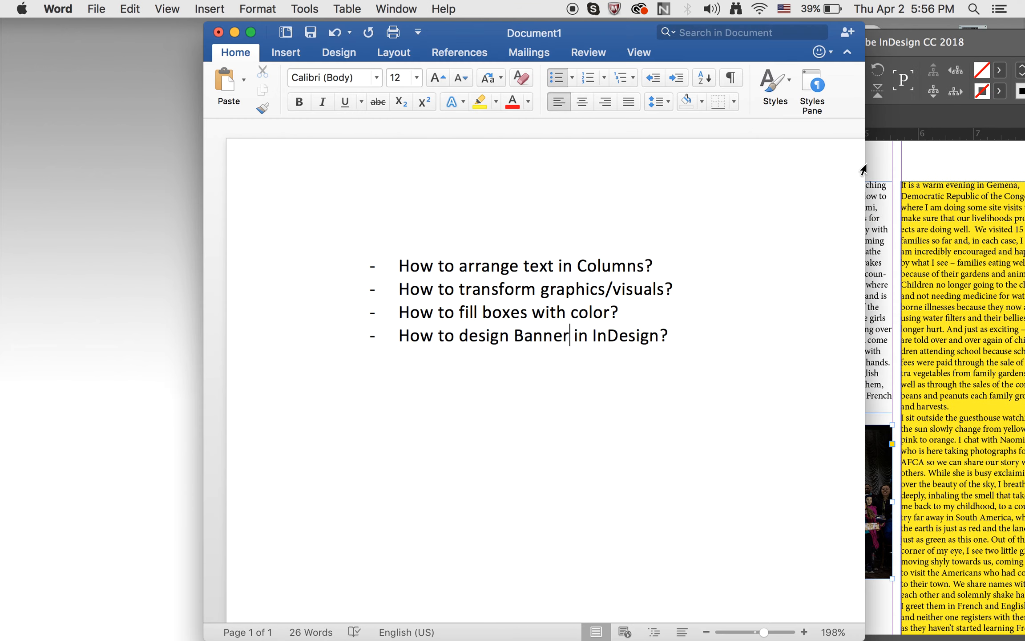
left_click(983, 164)
left_click_drag(788, 43, 425, 31)
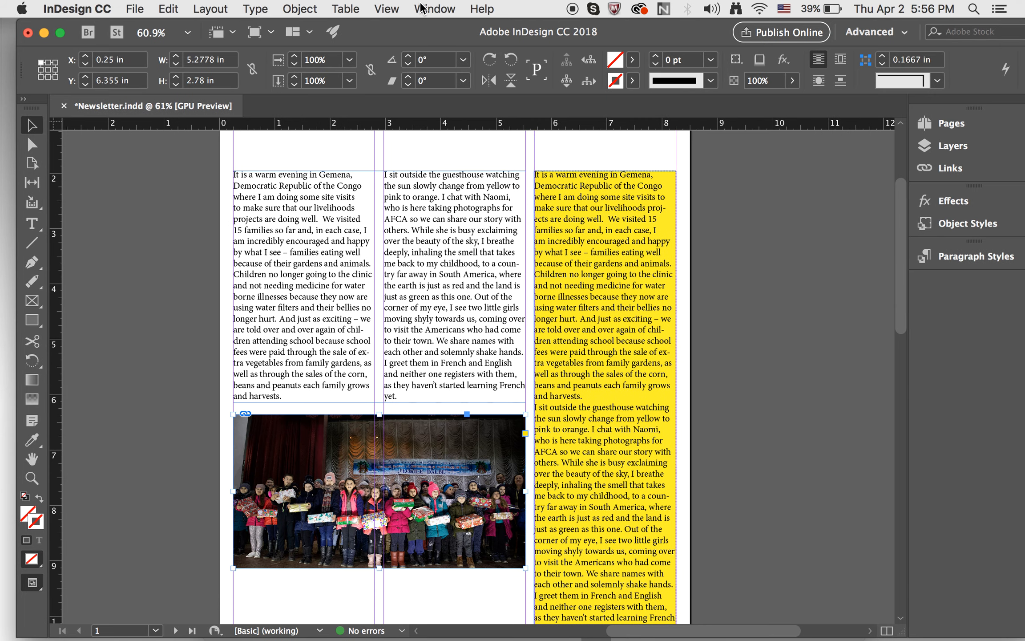
- Enlarge the group photo's frame to about 6.72 by 4.02 in and move the yellow text frame off the page onto the right pasteboard
scroll(354, 297, "down", 5)
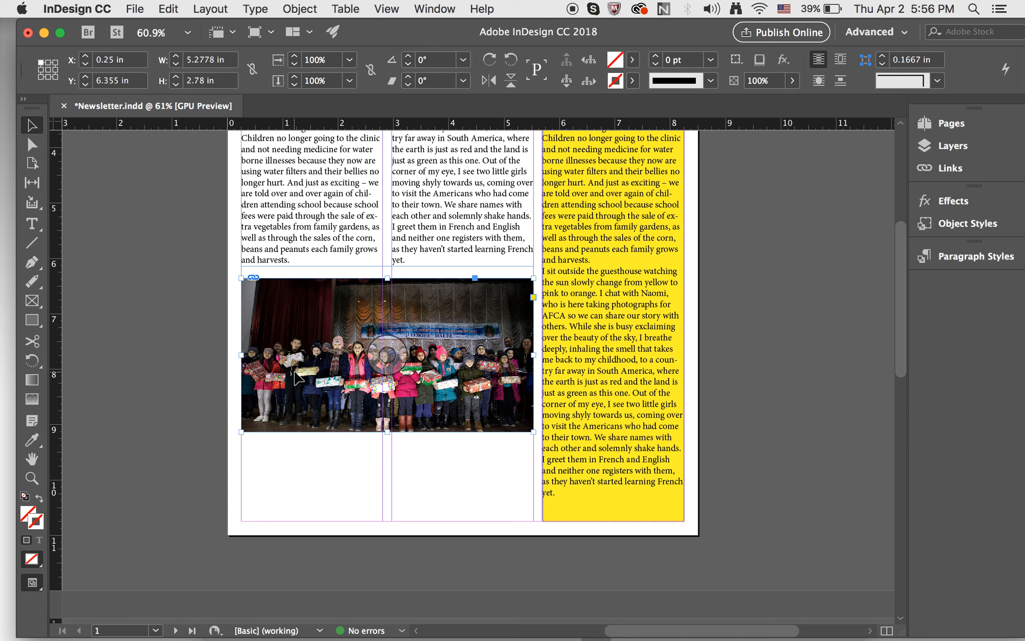
left_click_drag(533, 432, 533, 510)
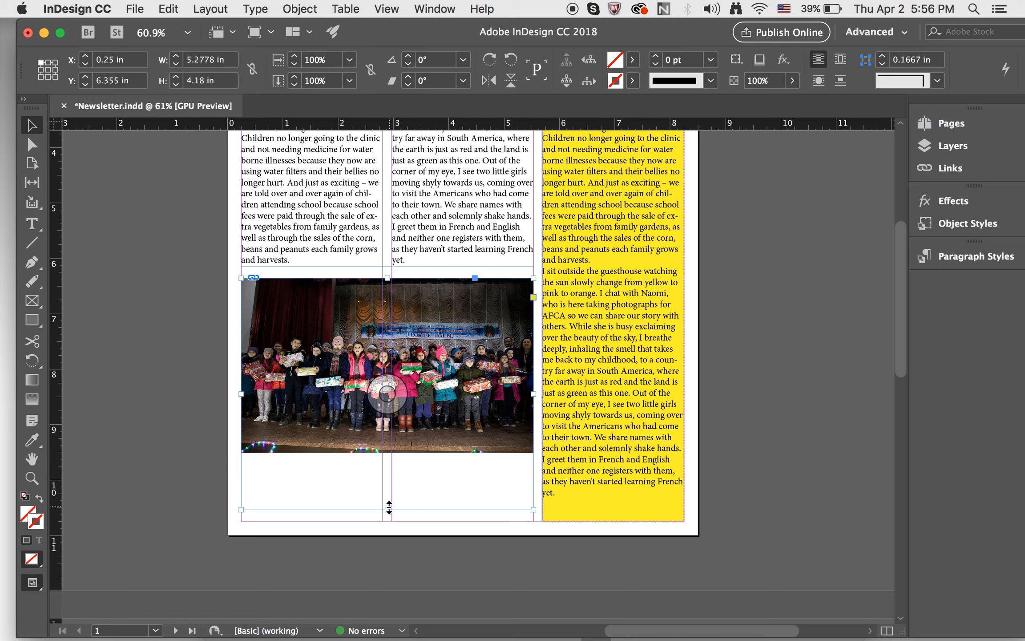
left_click_drag(388, 510, 389, 454)
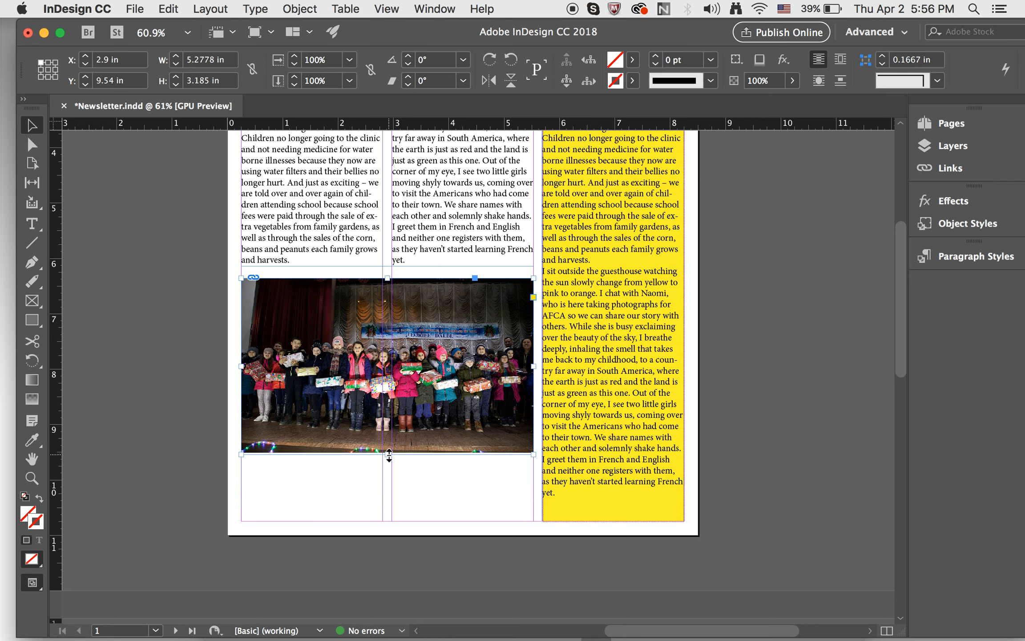
left_click_drag(532, 454, 613, 501)
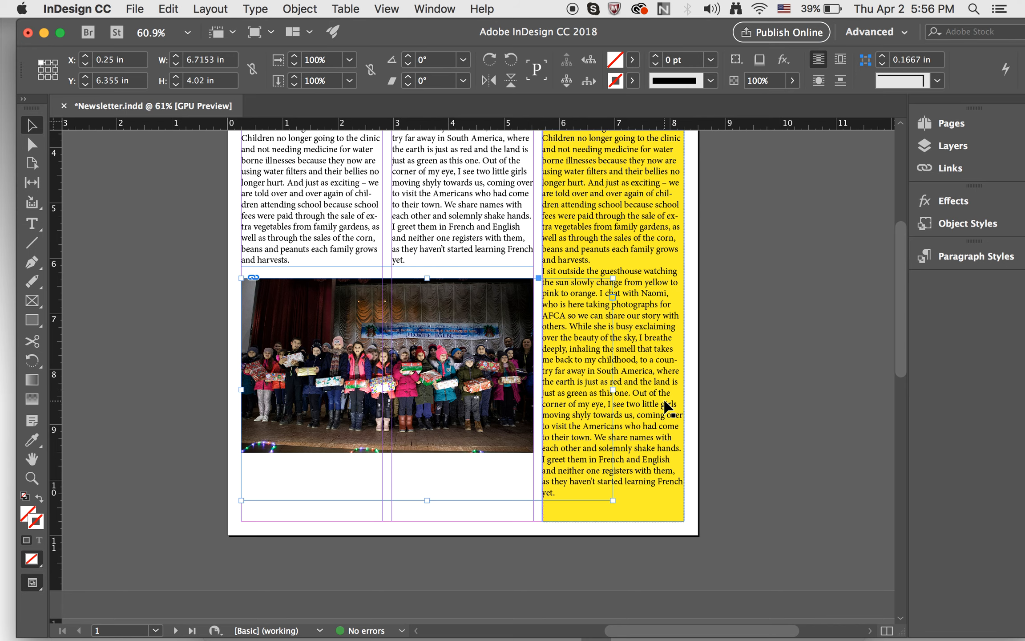
left_click_drag(640, 222, 812, 267)
- Resize the photo's frame to about 6.89 by 4.065 in and scale the image with Fill Frame Proportionally
left_click(477, 304)
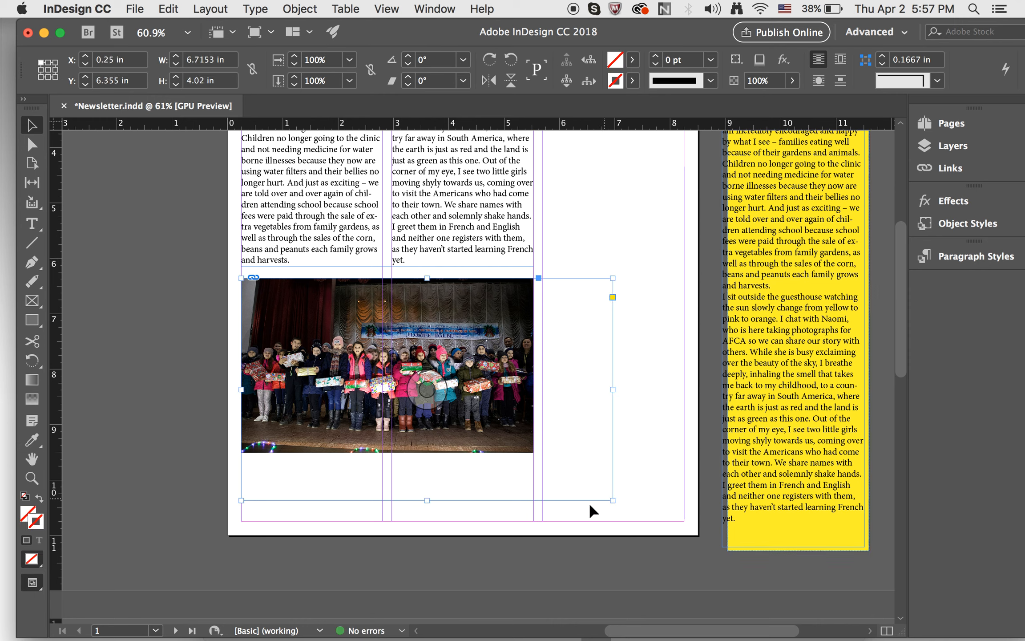
left_click_drag(613, 502, 623, 503)
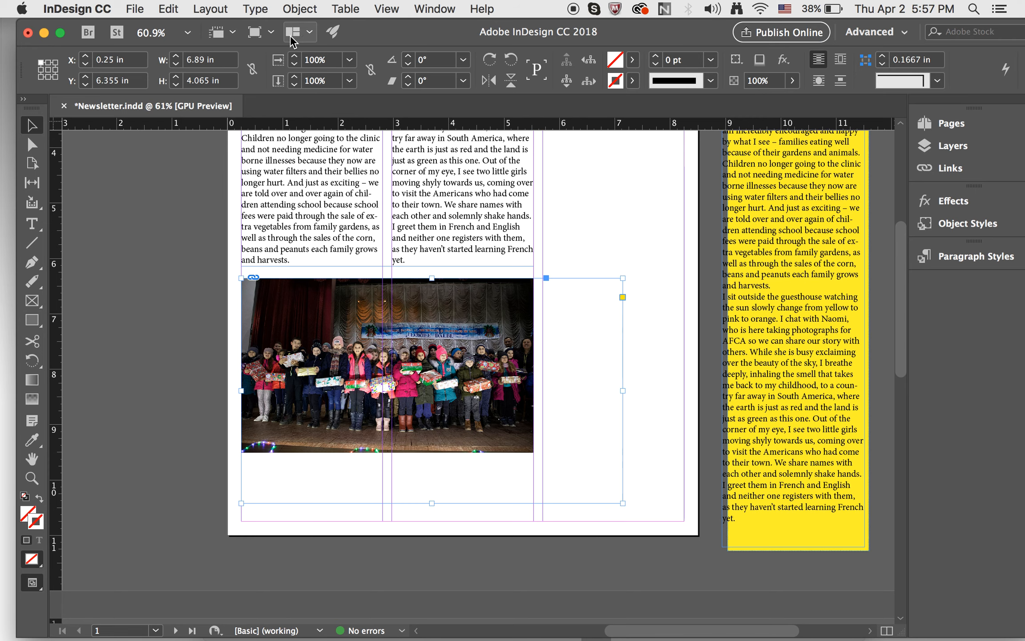
left_click(302, 10)
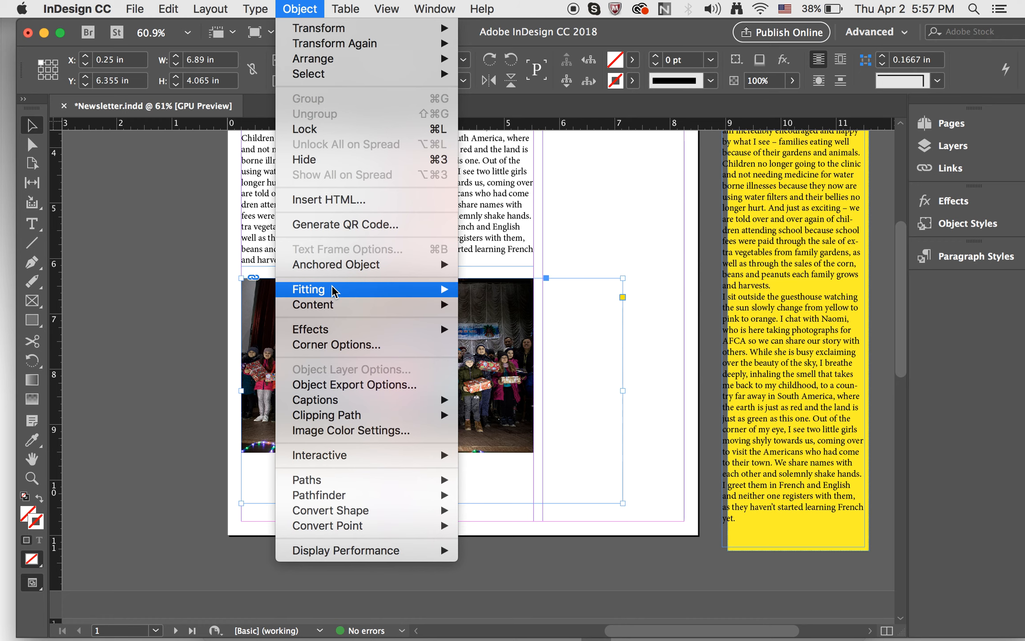
mouse_move(361, 292)
left_click(509, 290)
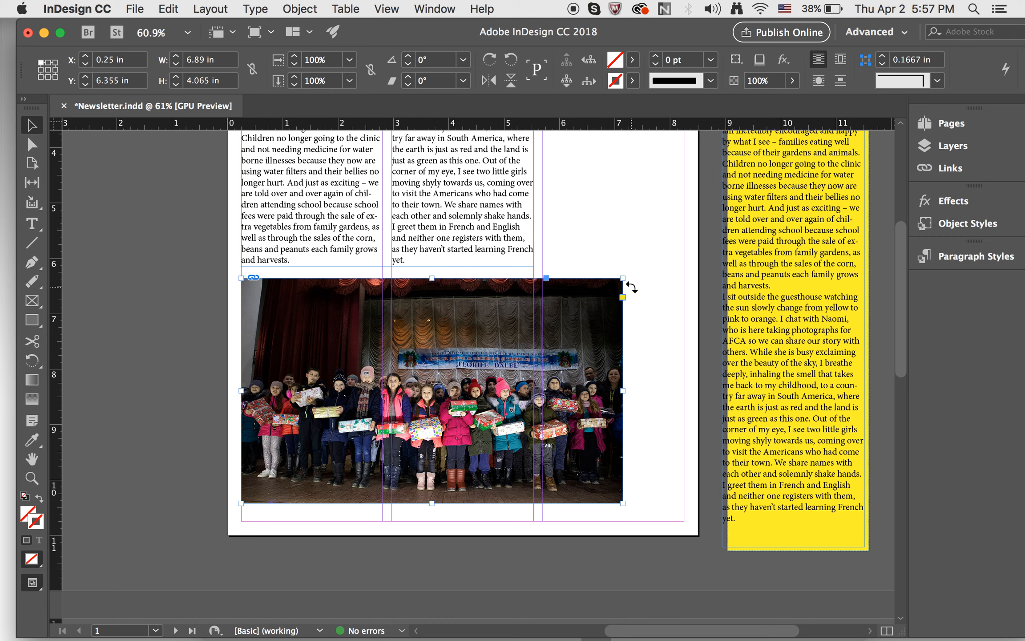
- Extend the photo's frame to the right margin, 8 in wide and 4.18 in high at Y 6.24 in, and fill it proportionally
left_click_drag(625, 278, 682, 275)
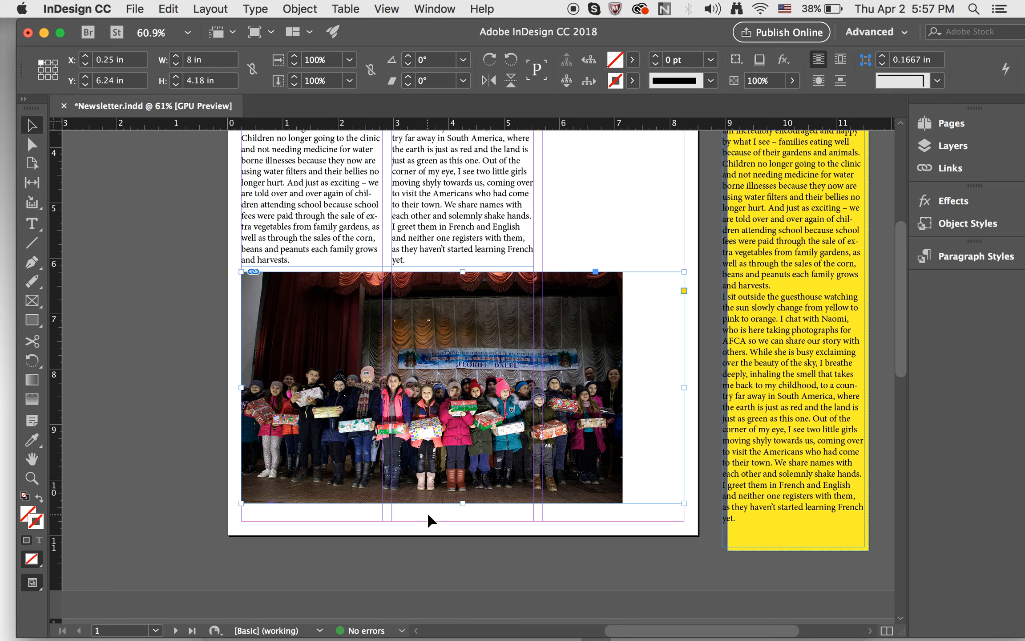
left_click(299, 10)
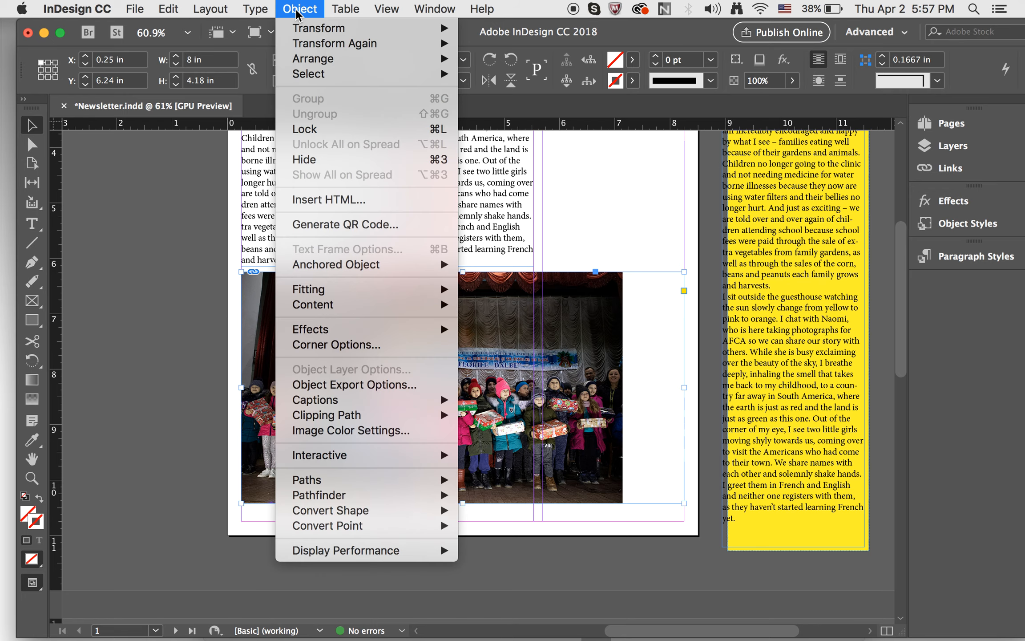
mouse_move(352, 296)
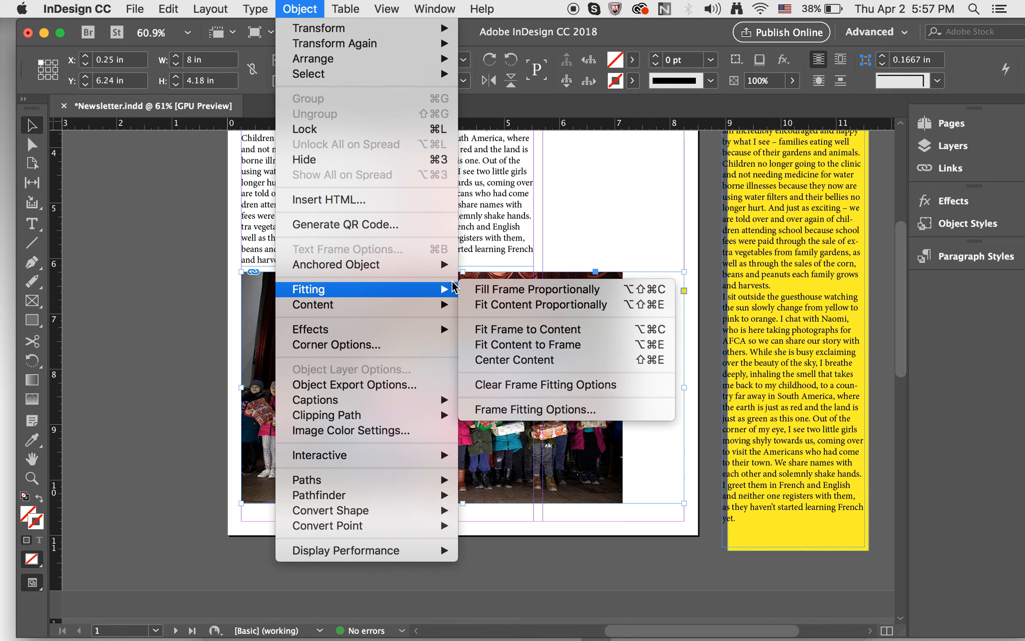
left_click(504, 289)
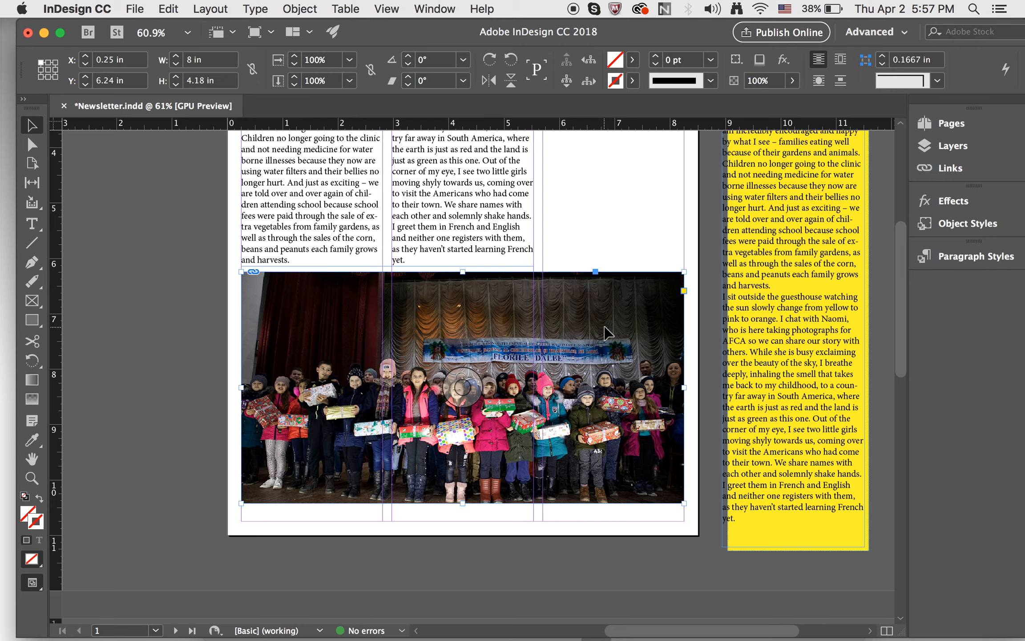
scroll(539, 336, "down", 5)
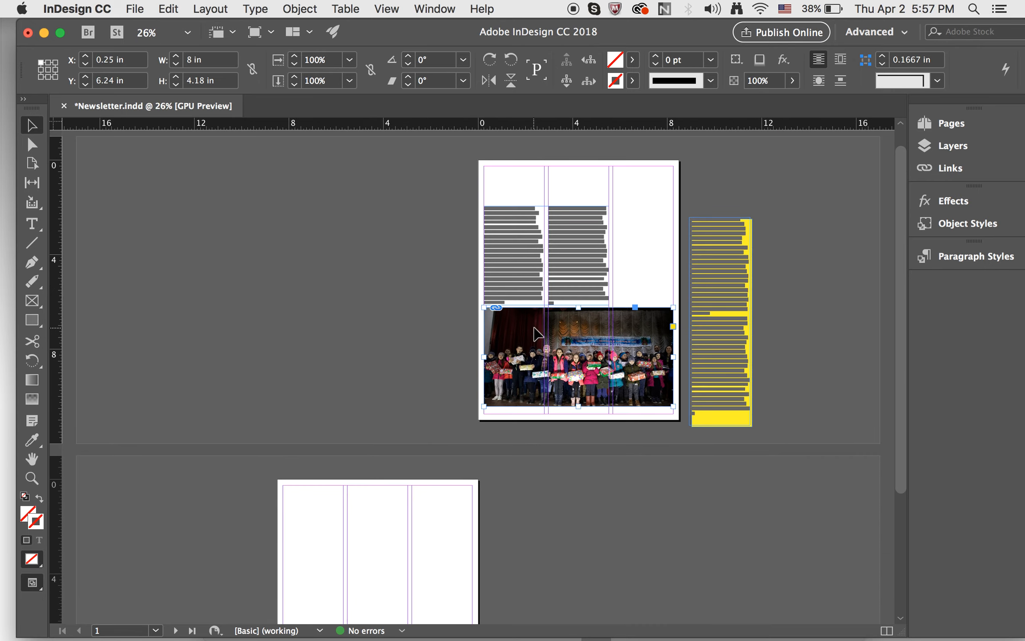
scroll(536, 334, "up", 5)
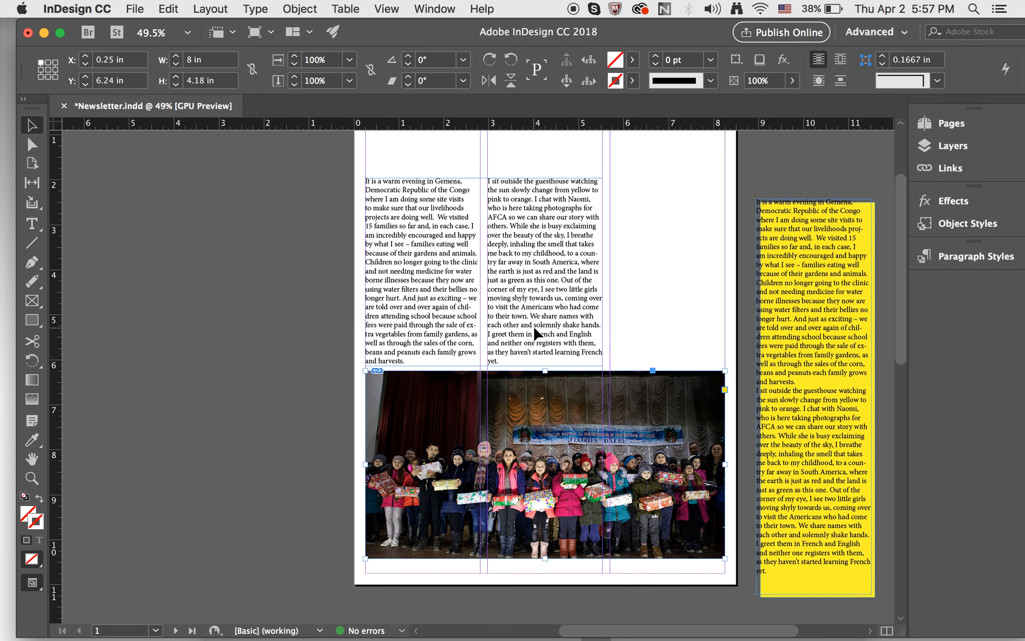
scroll(534, 333, "up", 1)
scroll(534, 334, "right", 1)
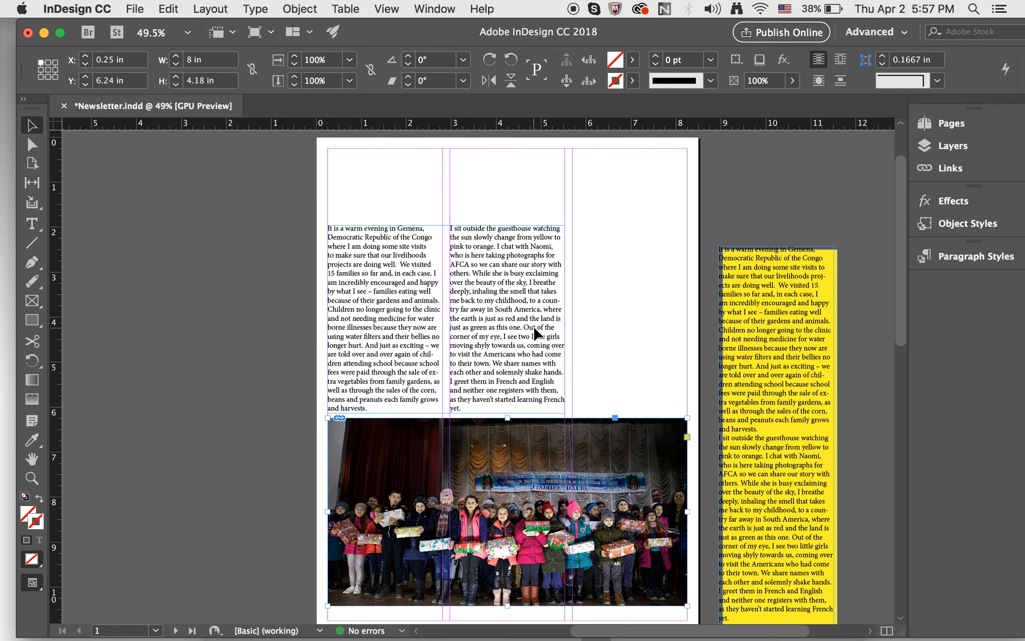
- Check the how-to topic list in the Word document again and bring the newsletter back to the front
left_click_drag(393, 34, 674, 35)
left_click(260, 292)
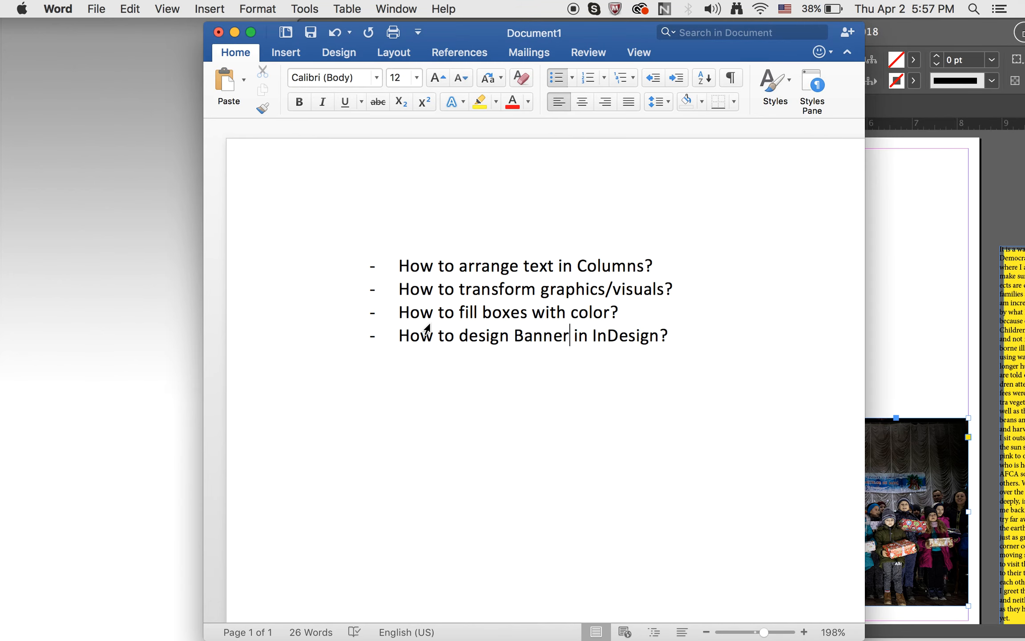
left_click(904, 229)
left_click_drag(686, 32, 413, 12)
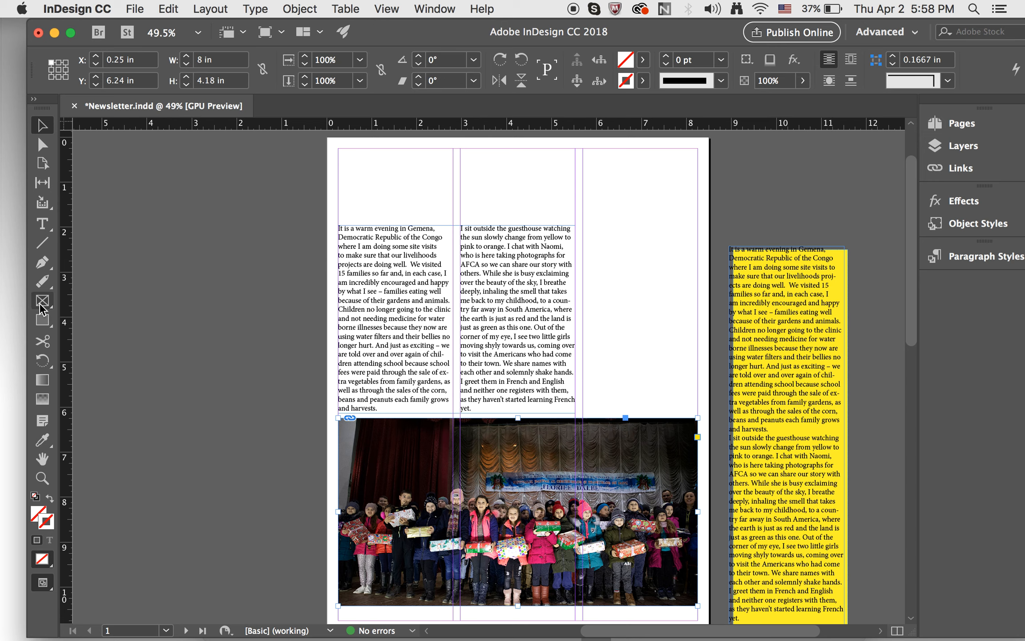
- Draw a banner rectangle 8 in wide and 1.5 in high between the margins above the article text
left_click(42, 319)
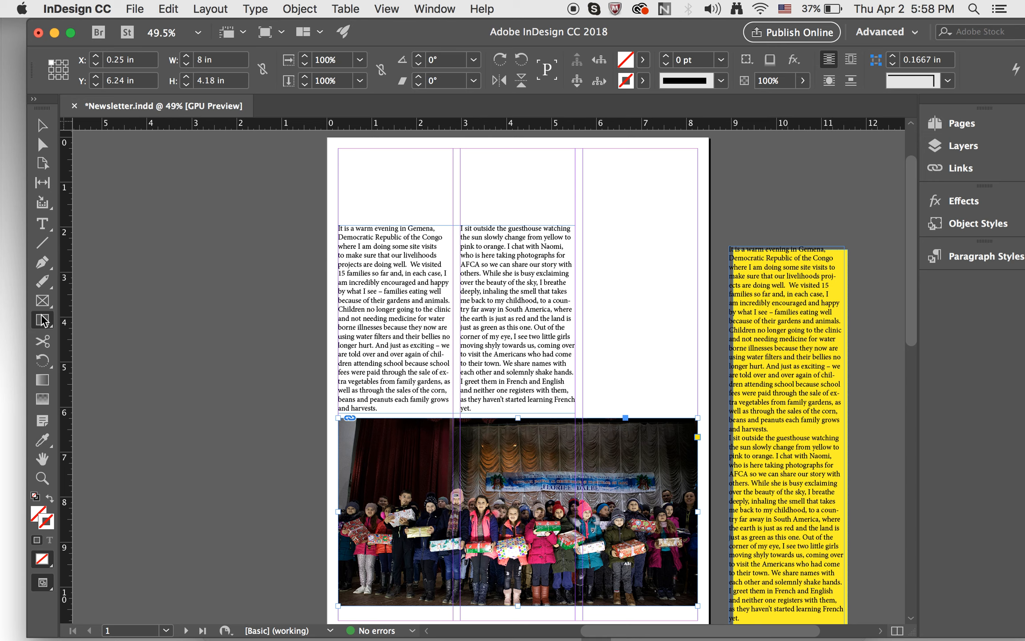
left_click_drag(338, 149, 698, 216)
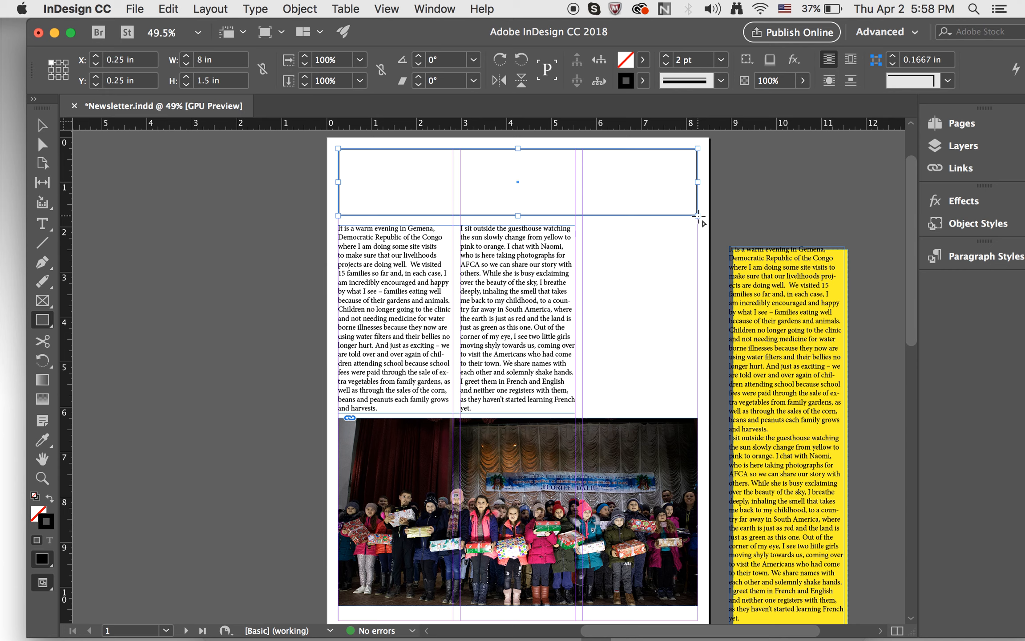
left_click(39, 127)
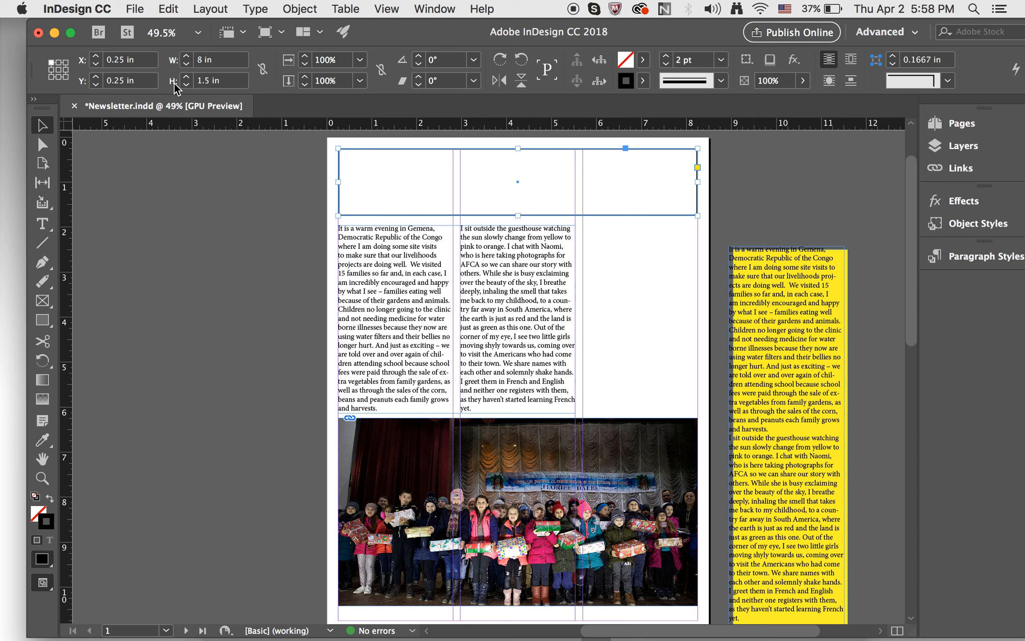
- Set the banner rectangle's width to 8 in and its height to 2 in
left_click(200, 62)
key("BackSpace")
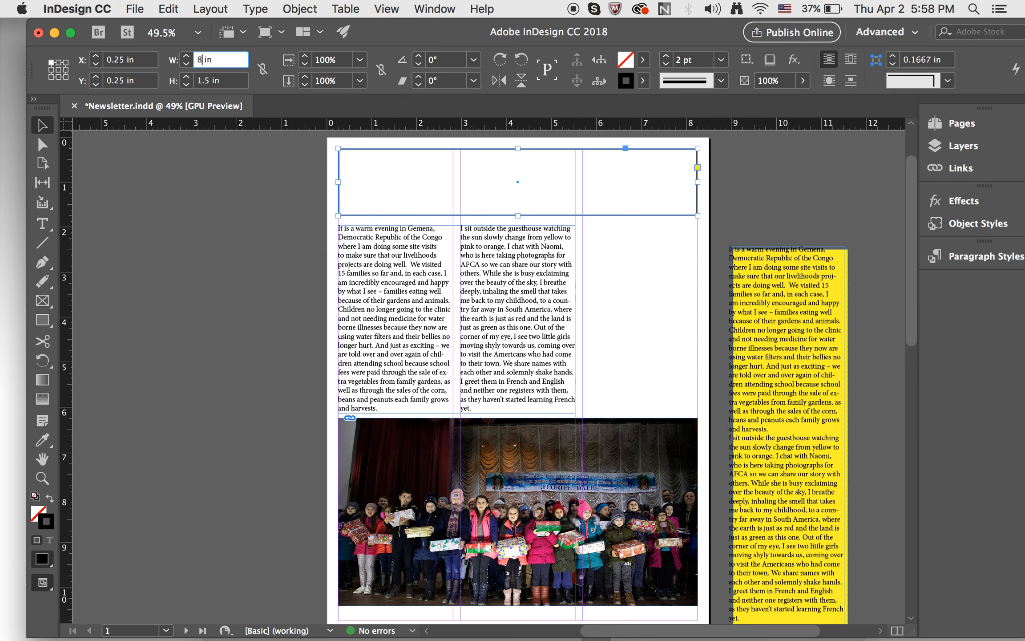
type("8")
key("Return")
left_click(210, 81)
type("2")
key("Return")
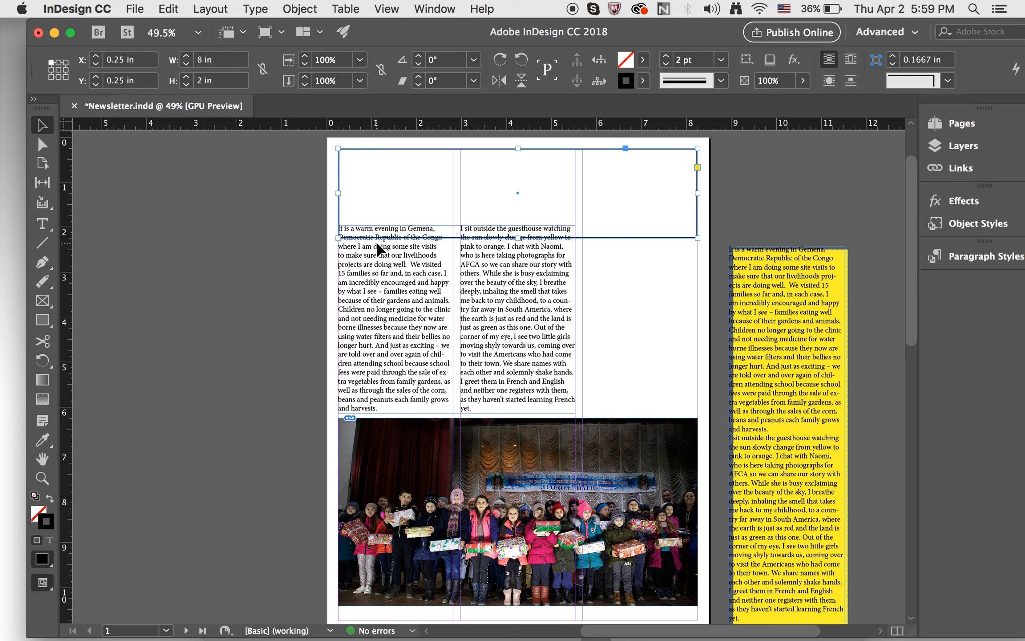
- Set the banner rectangle's height to 1.5 in and deselect it
left_click(218, 81)
type("1")
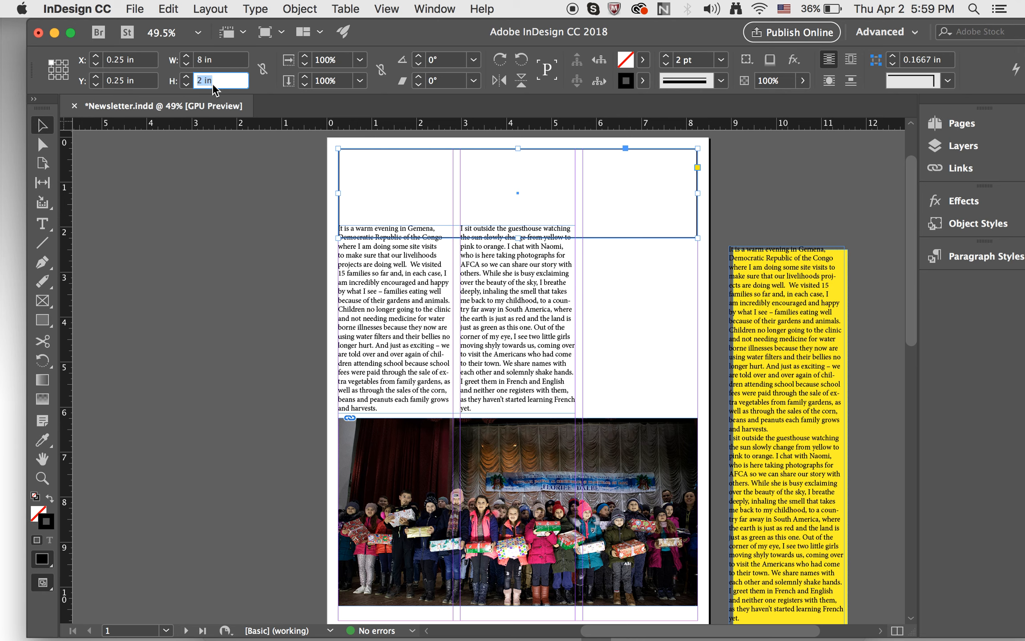
type(".5")
key("Return")
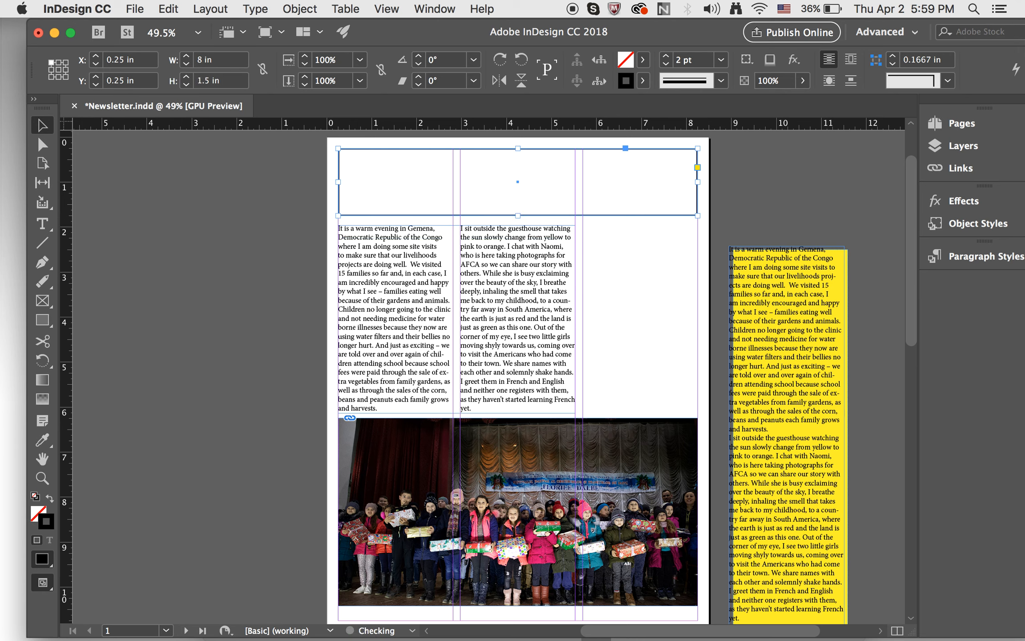
left_click(177, 235)
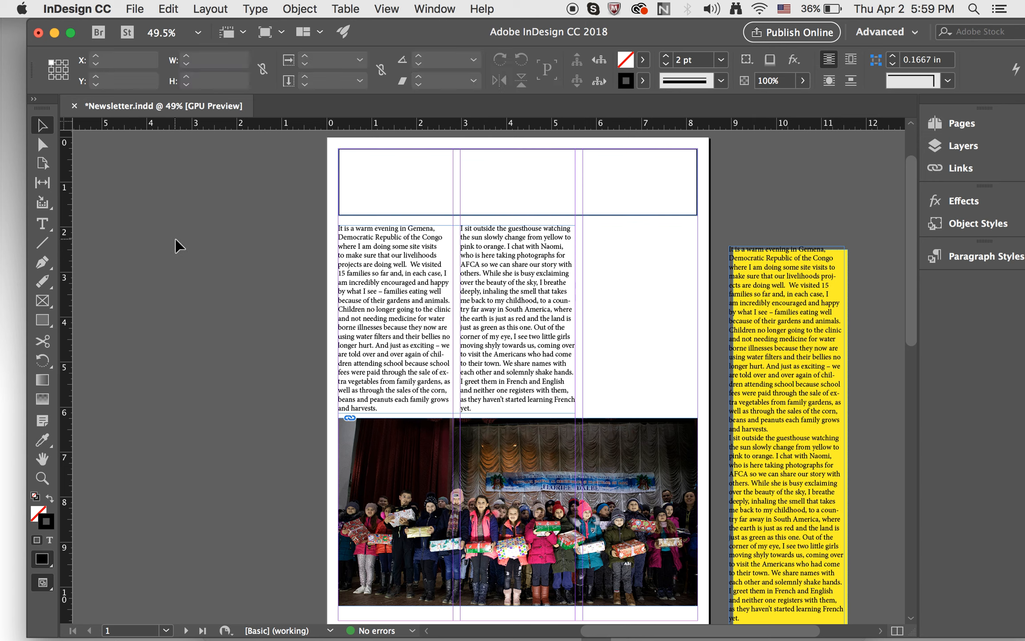
- Set the banner rectangle's stroke weight to 4 pt and check the page in preview mode
left_click(339, 172)
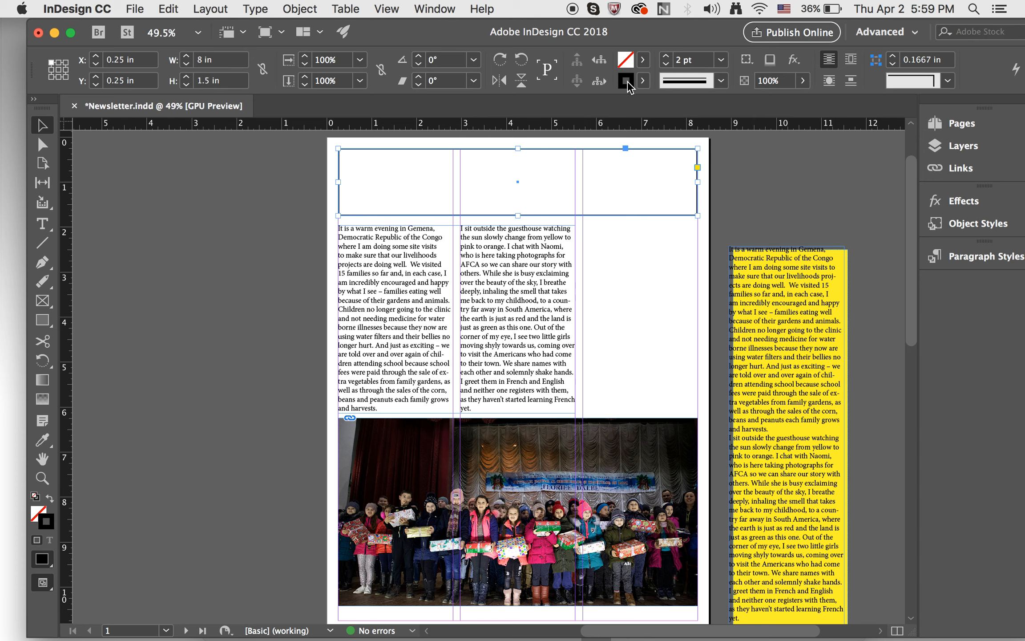
left_click(720, 60)
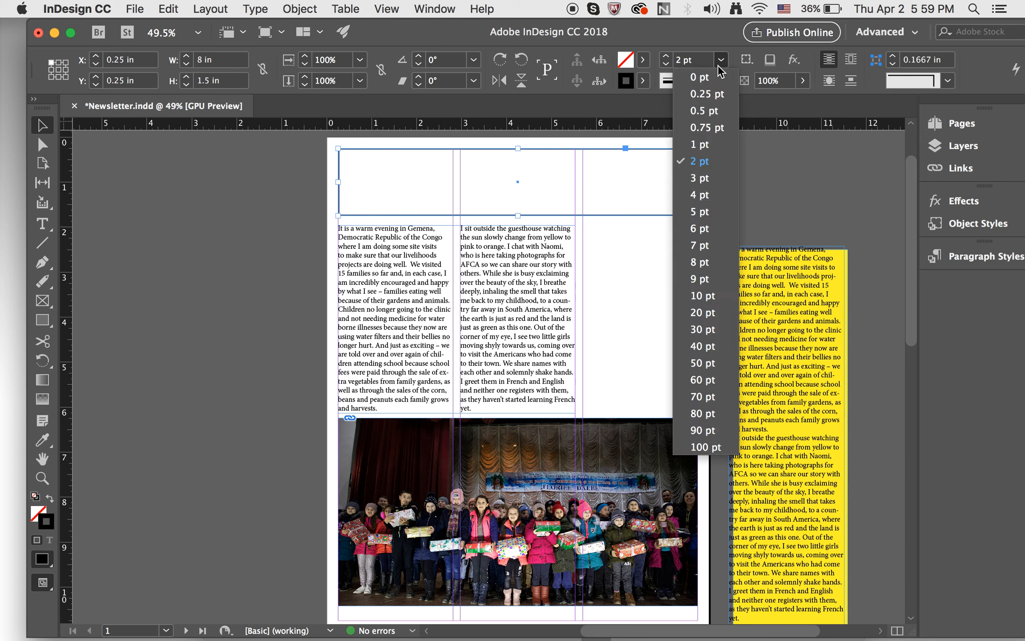
left_click(699, 196)
left_click(670, 269)
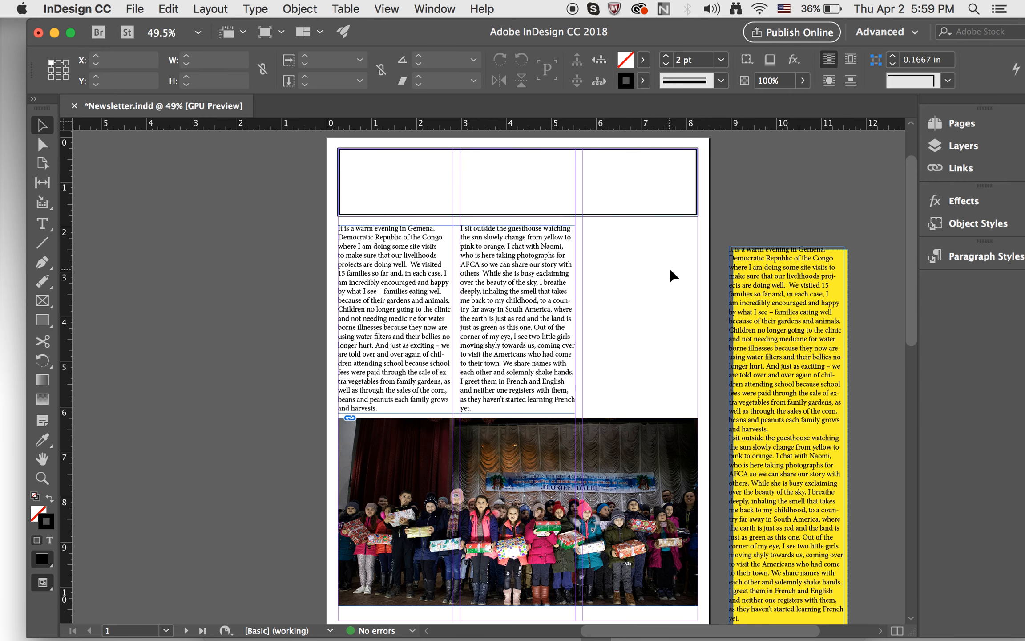
key("w")
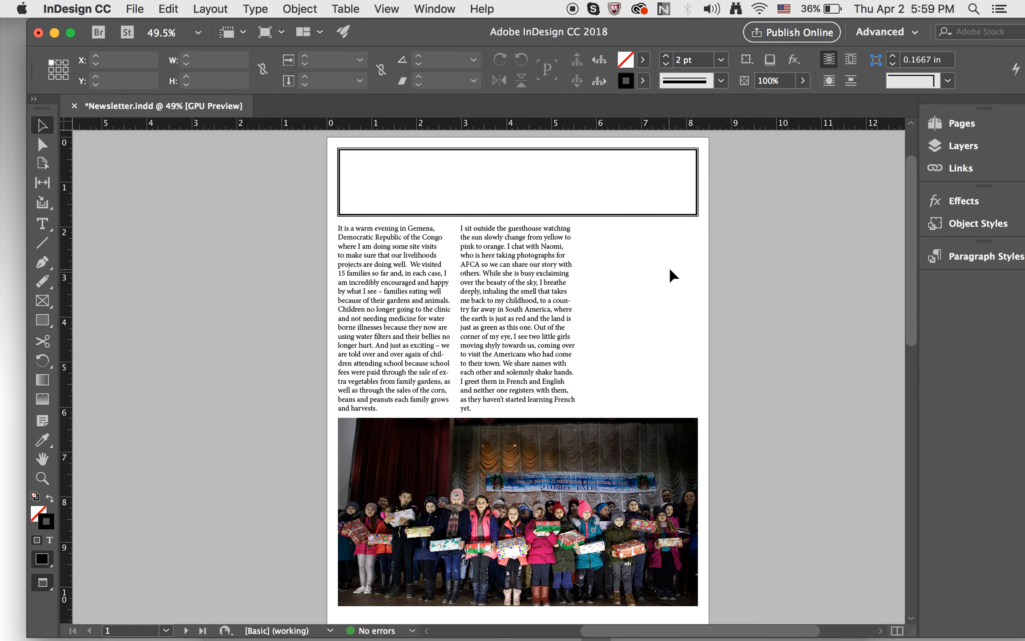
key("w")
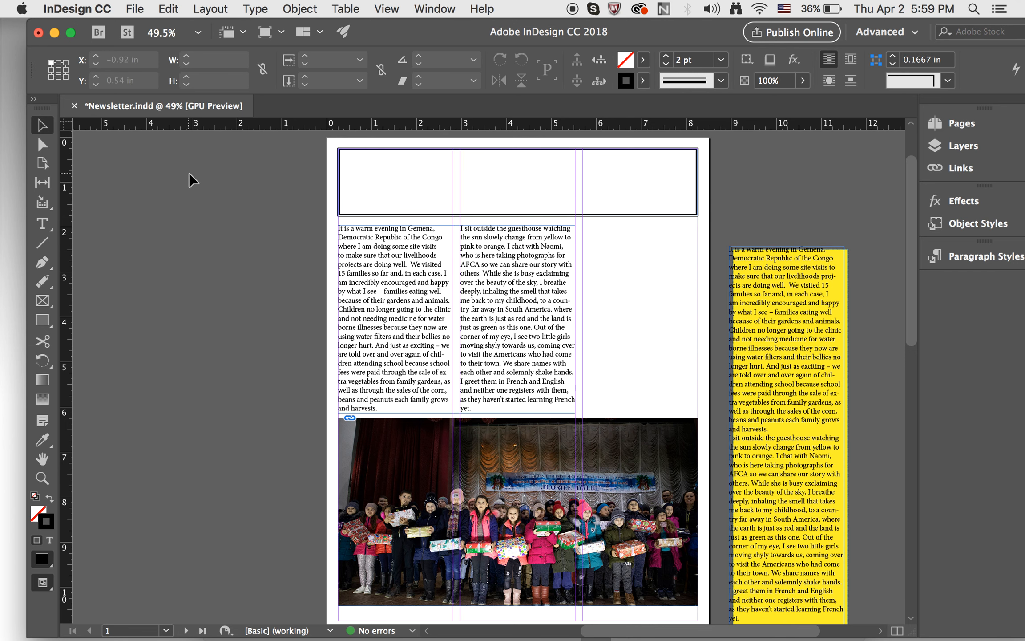
- Draw a rectangle about 7.58 in wide and 1.08 in high inside the banner border and set its stroke to 0 pt
left_click(43, 321)
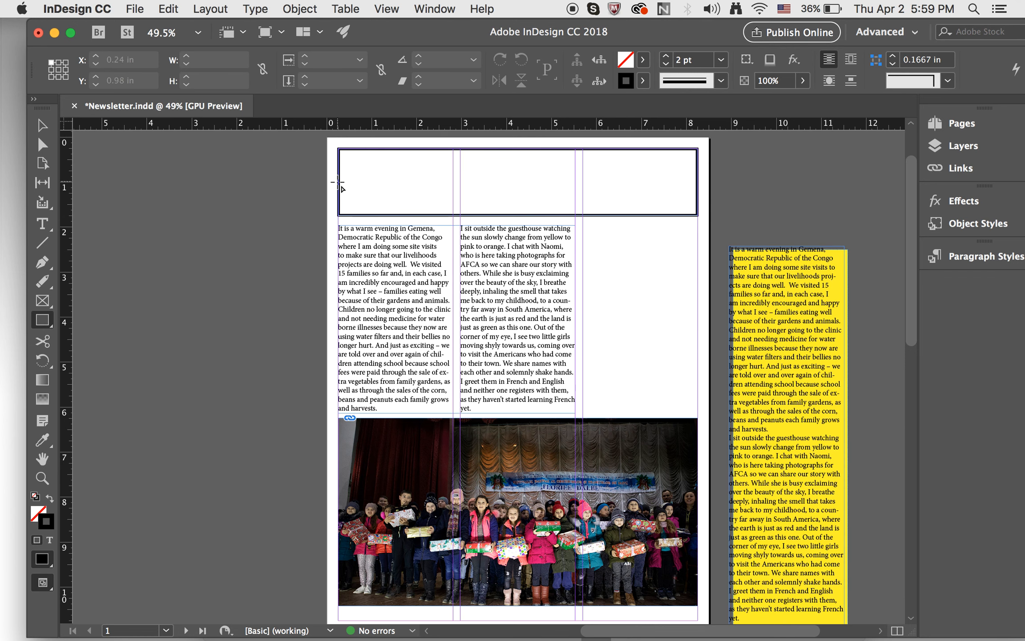
mouse_move(516, 175)
left_mouse_down()
mouse_move(633, 178)
mouse_move(689, 205)
left_mouse_up()
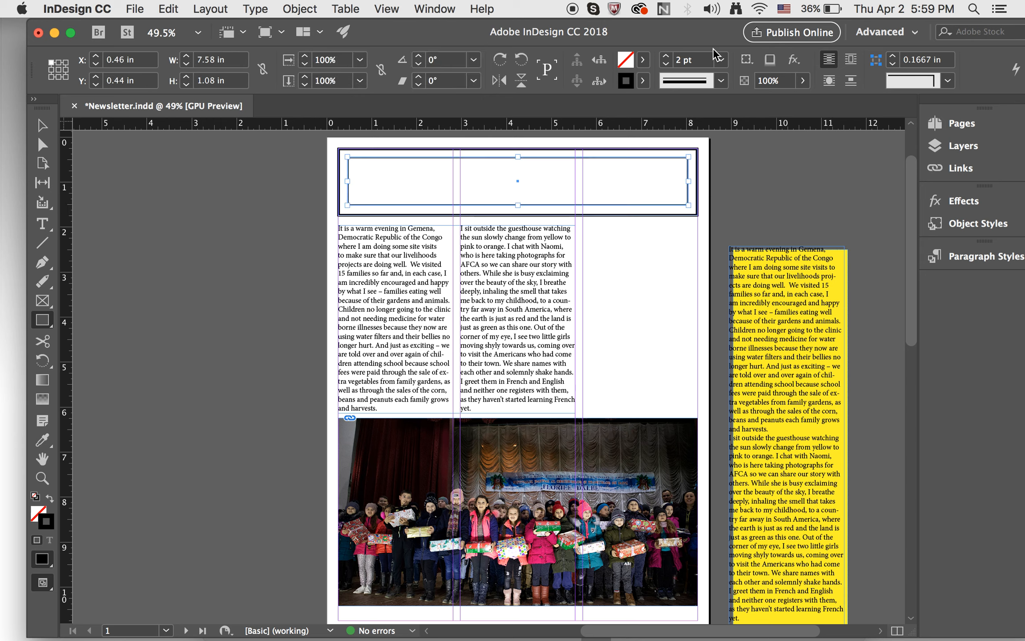
left_click(722, 66)
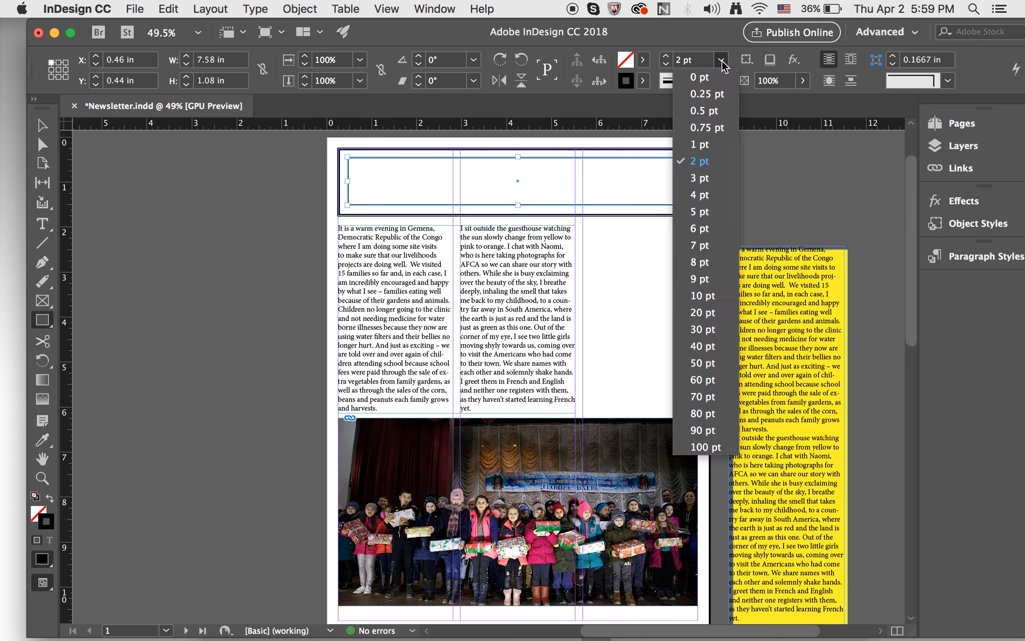
left_click(702, 82)
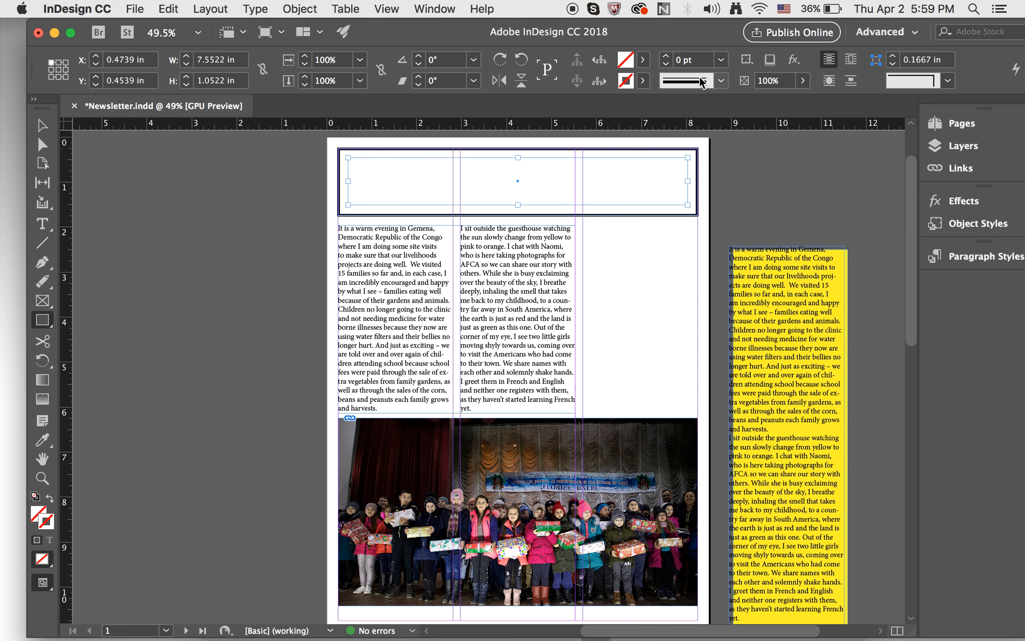
- Fill the inner banner rectangle with the green C=75 M=5 Y=100 K=0 swatch and deselect it
left_click(642, 60)
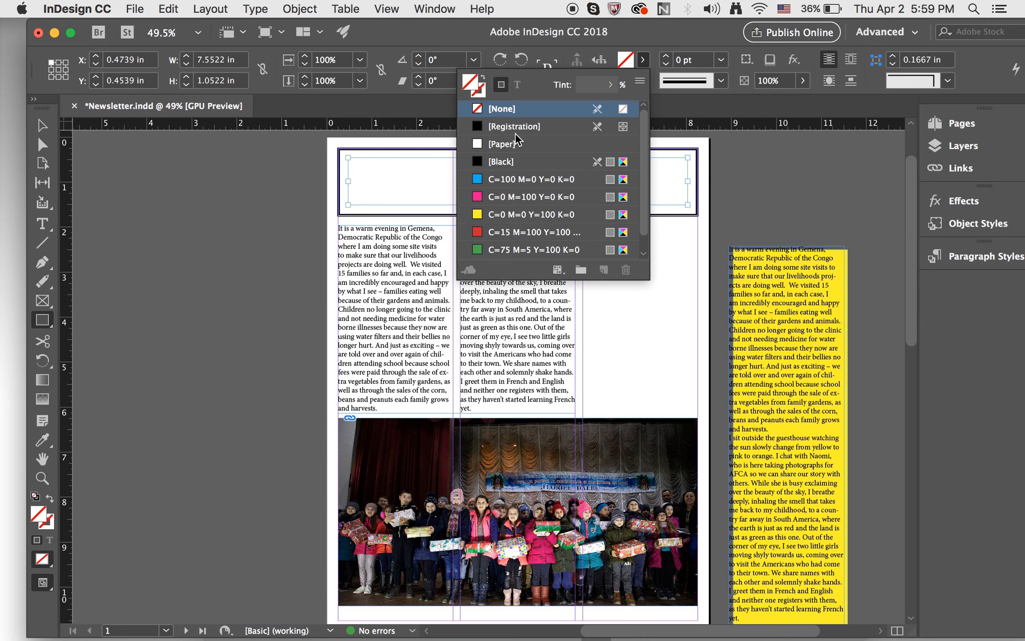
scroll(479, 232, "down", 1)
left_click(479, 232)
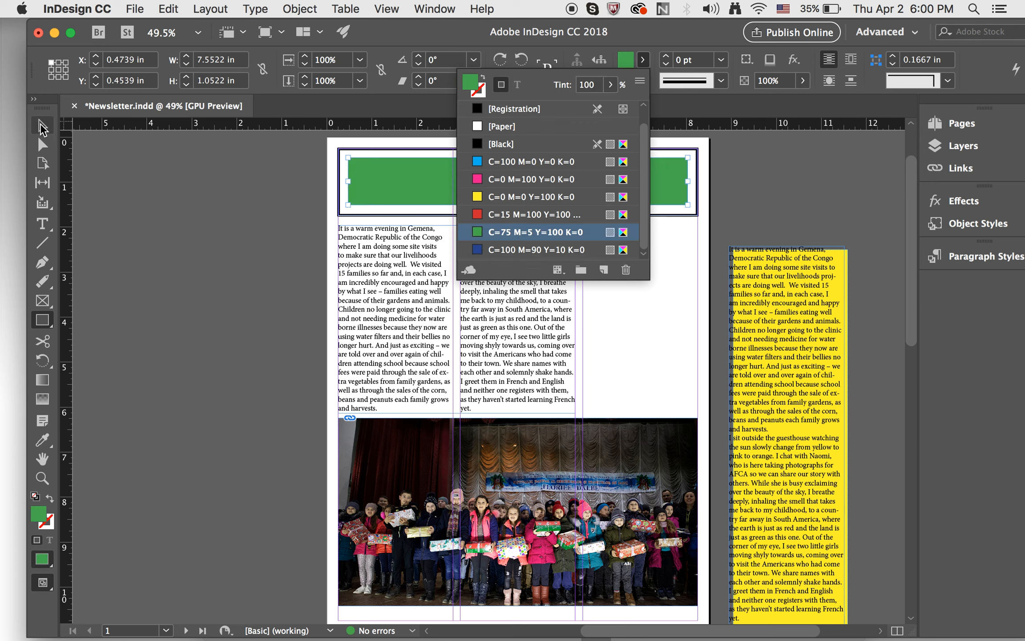
left_click(42, 126)
left_click(252, 290)
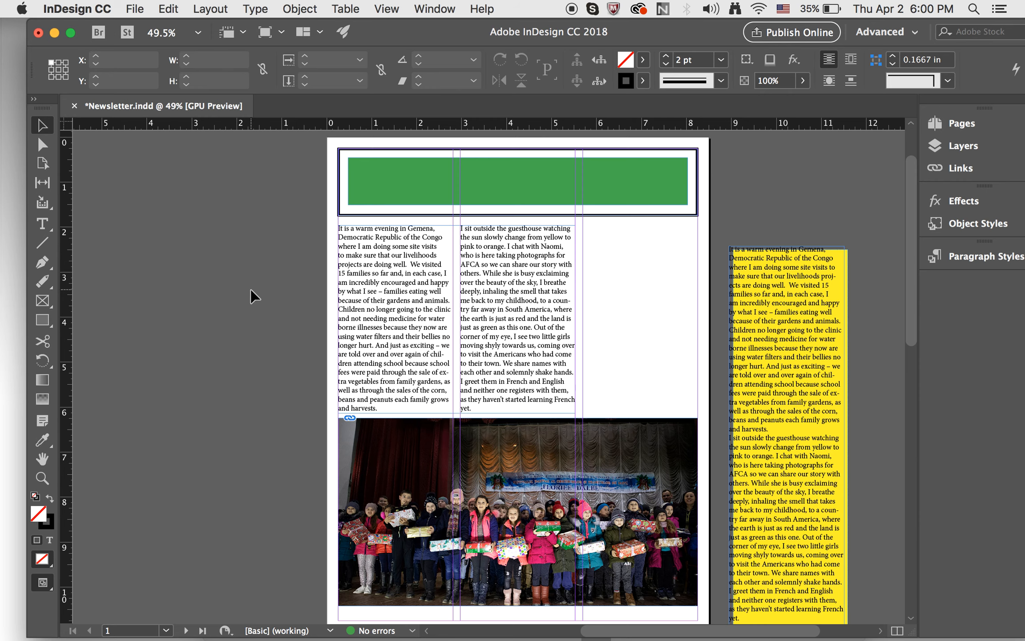
- Examine the page layout with the green banner in preview mode and return to the normal view
scroll(252, 295, "down", 1)
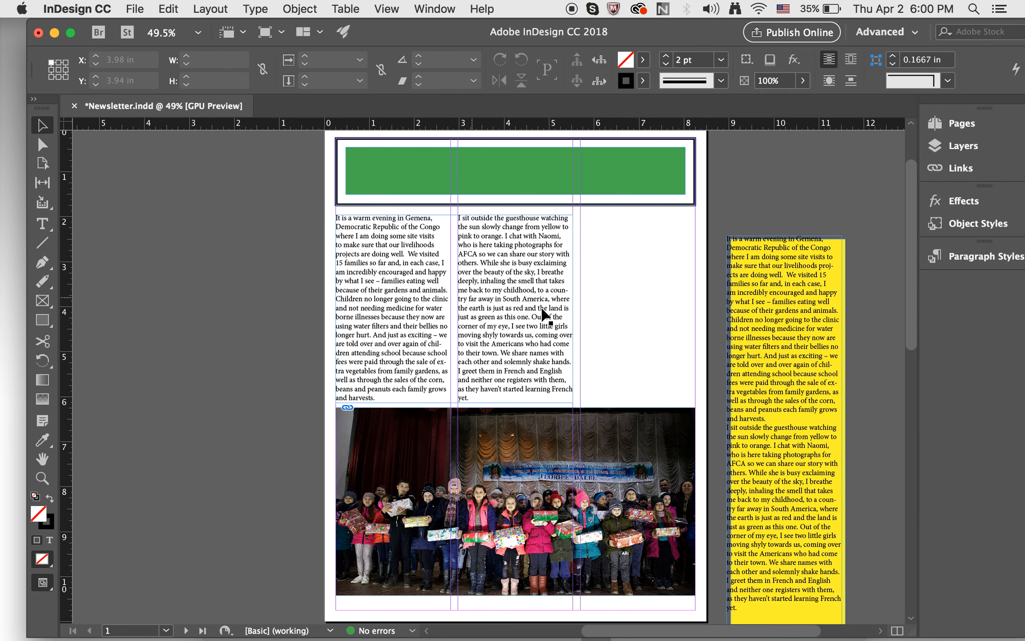
scroll(285, 236, "up", 5)
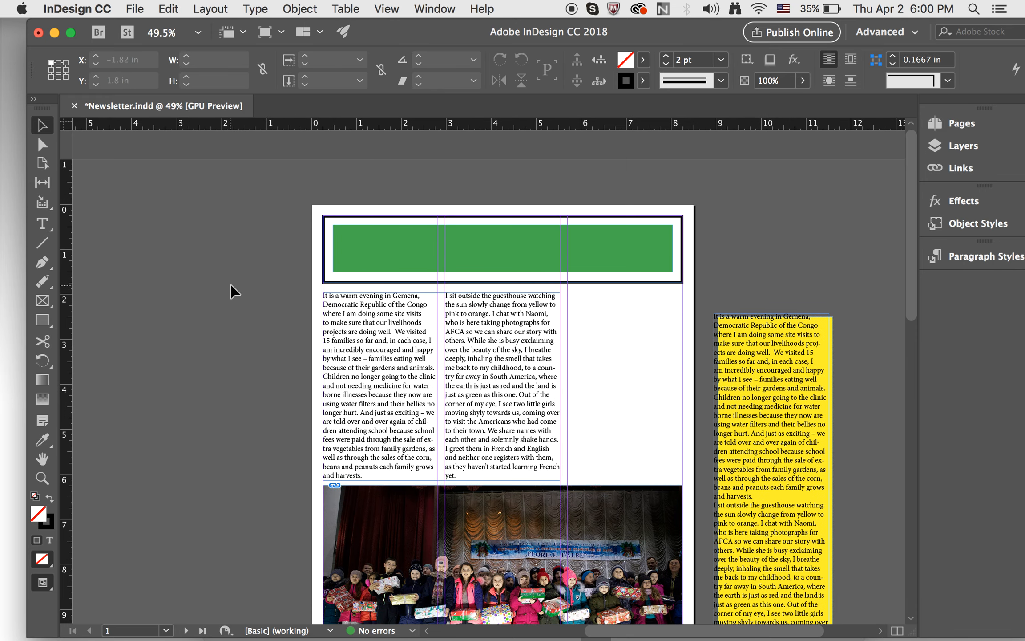
key("w")
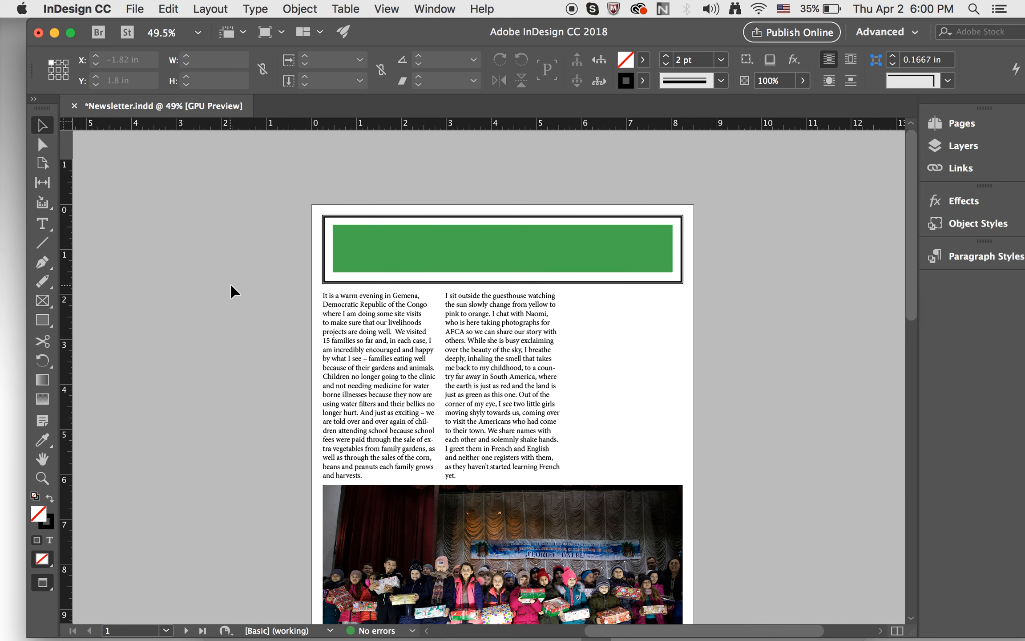
scroll(225, 364, "down", 1)
scroll(225, 363, "down", 5)
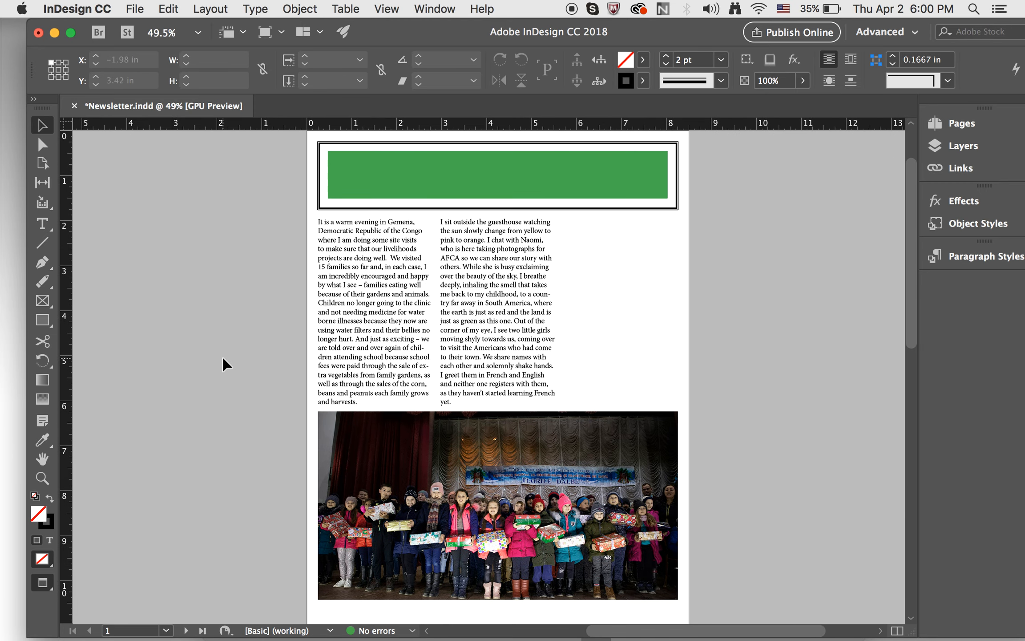
scroll(225, 364, "down", 1)
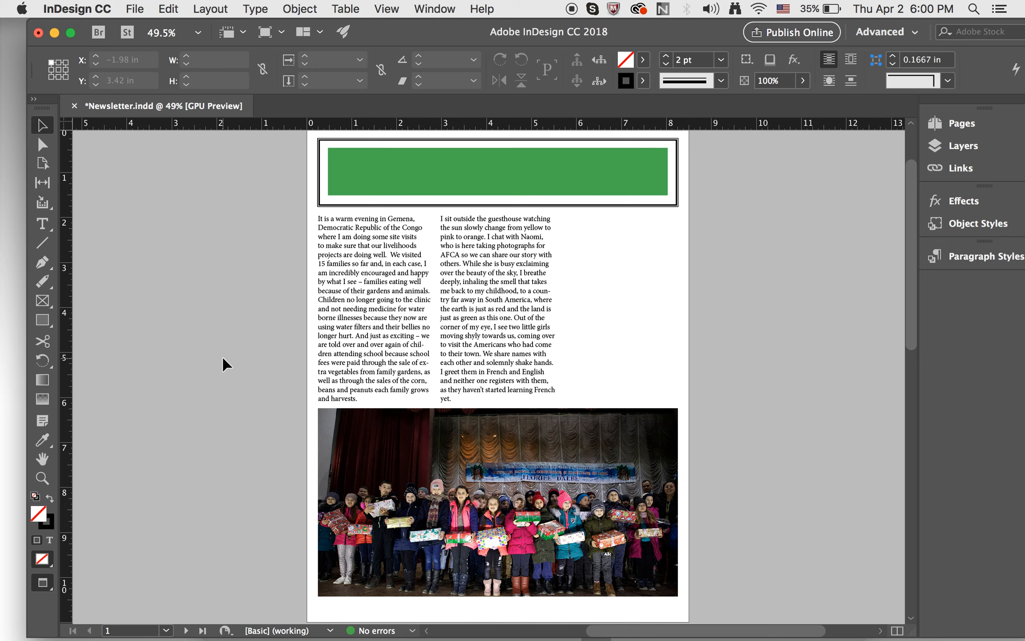
key("w")
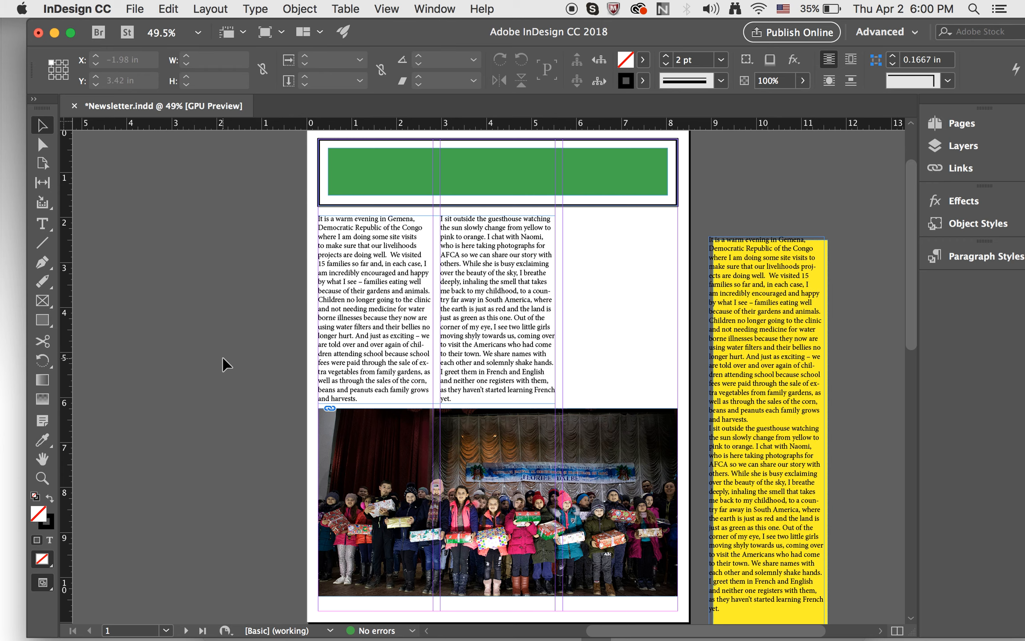
- Apply a drop shadow to the green banner rectangle
left_click(46, 224)
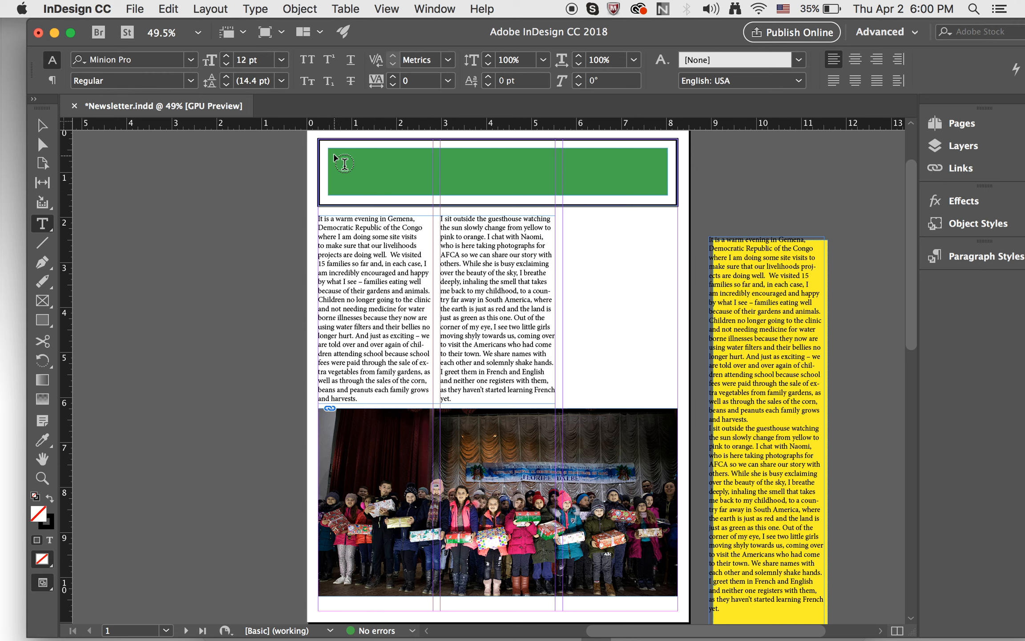
left_click(43, 126)
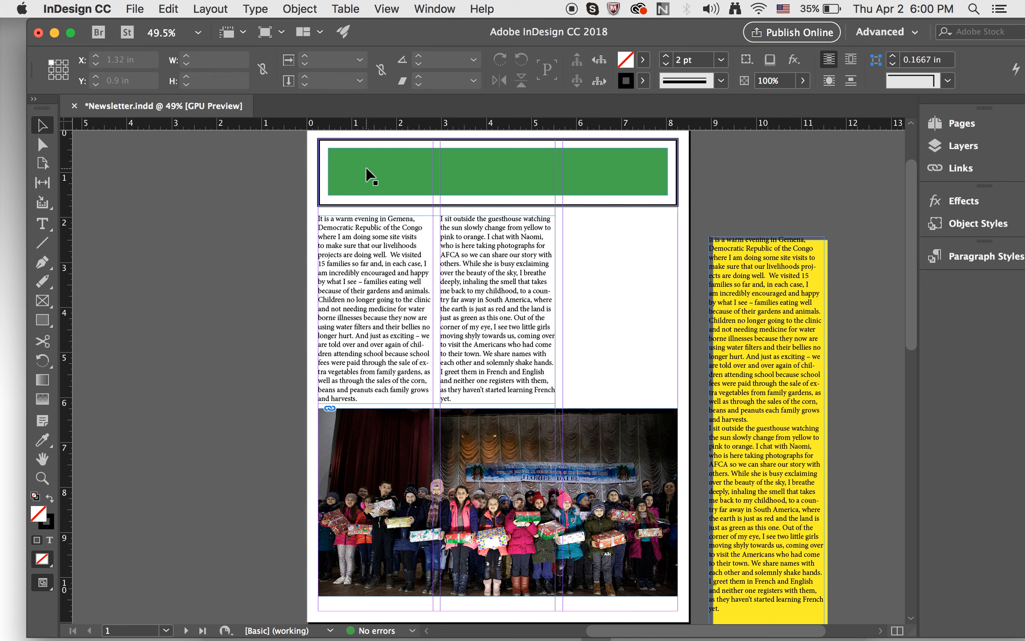
left_click(370, 175)
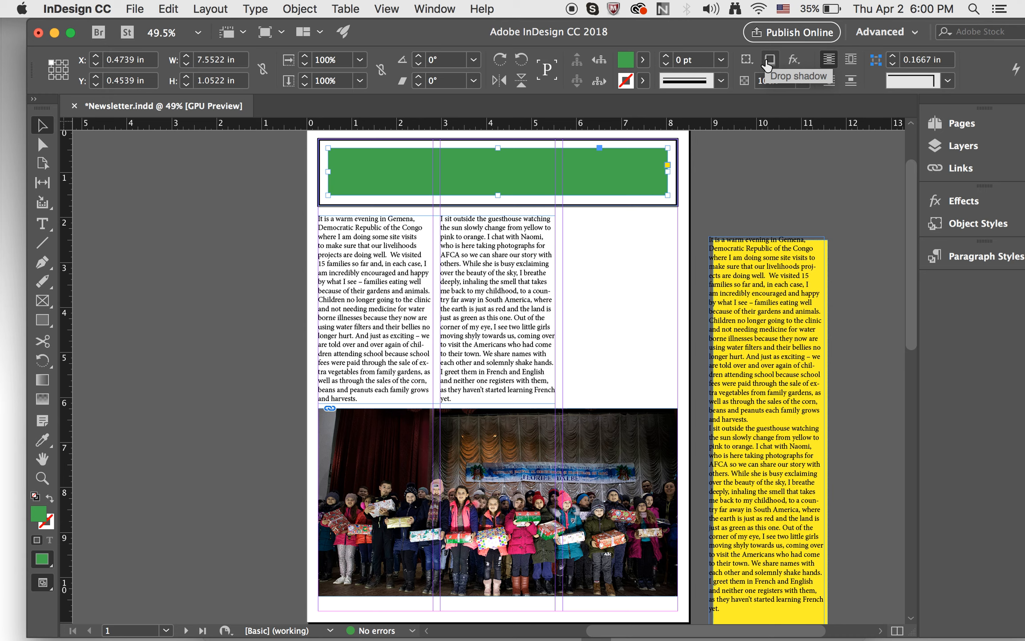
left_click(770, 59)
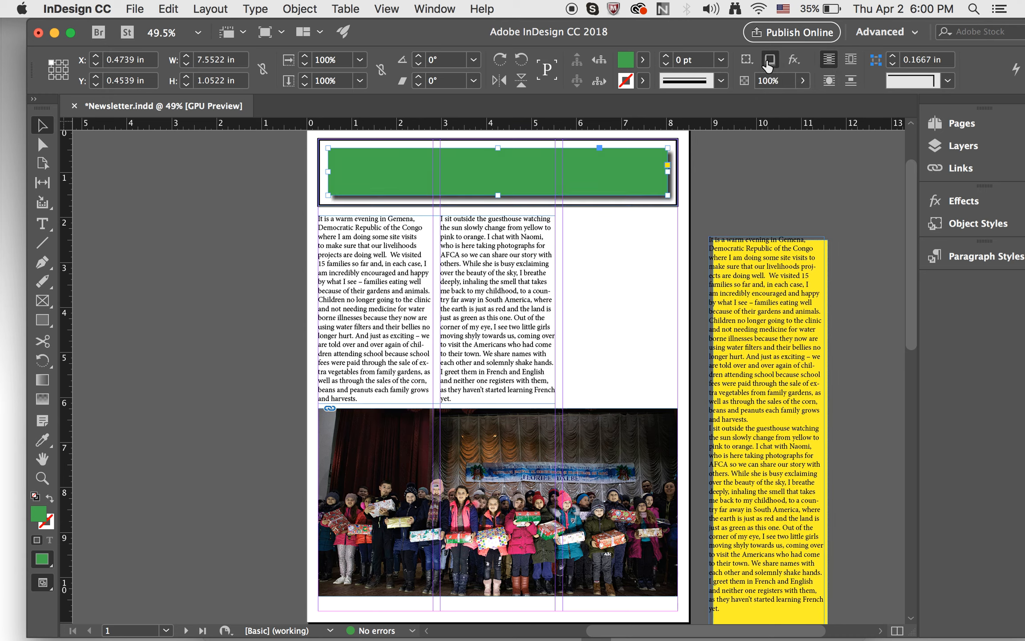
- Add a Bevel and Emboss effect with 31% highlight opacity to the green banner rectangle and deselect it
left_click(796, 62)
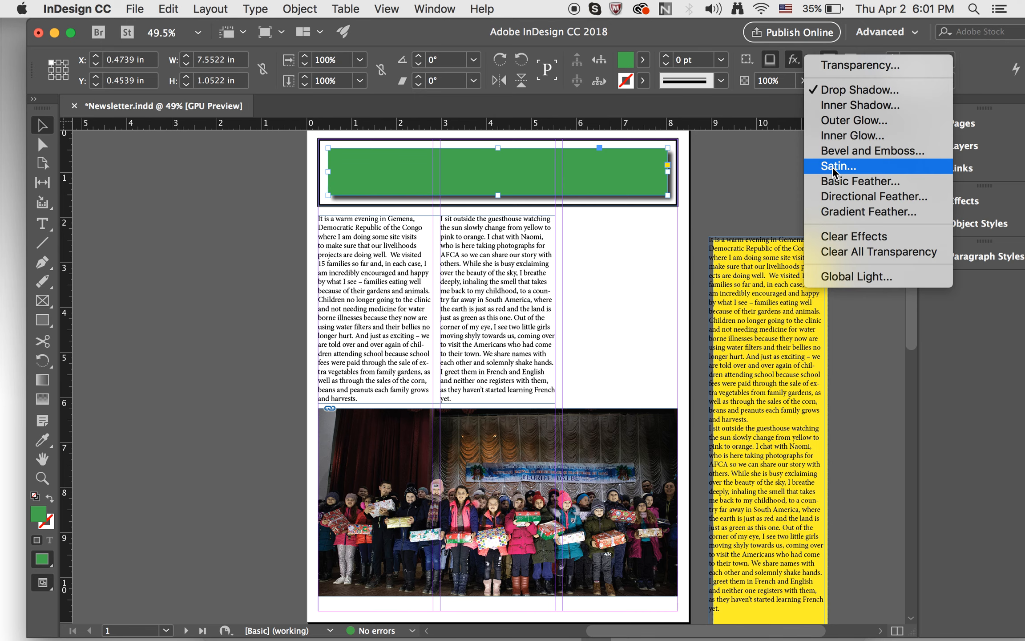
left_click(837, 154)
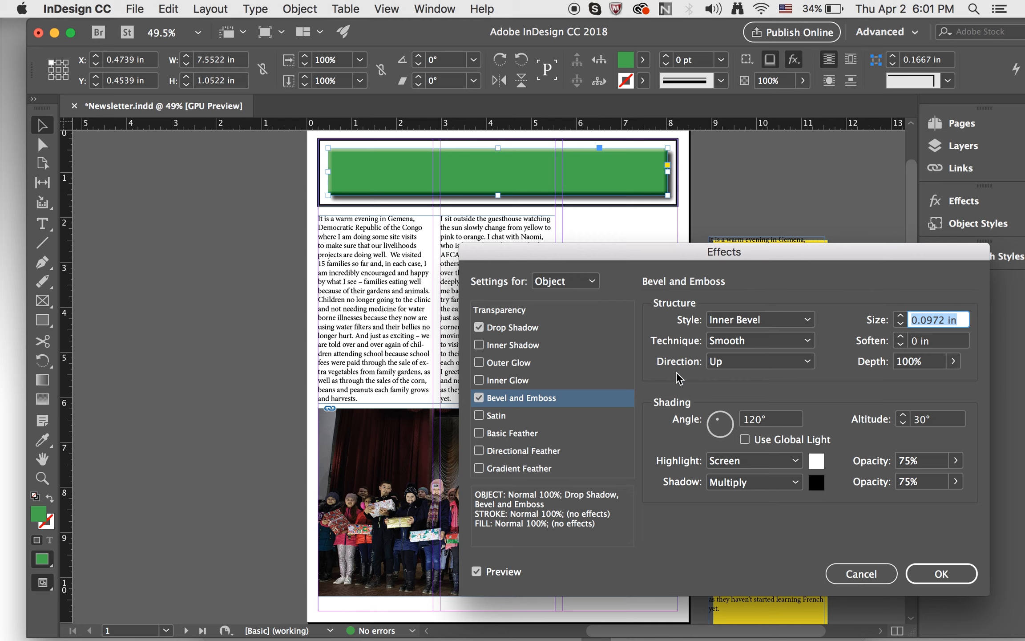
left_click(956, 461)
left_click_drag(935, 477, 898, 484)
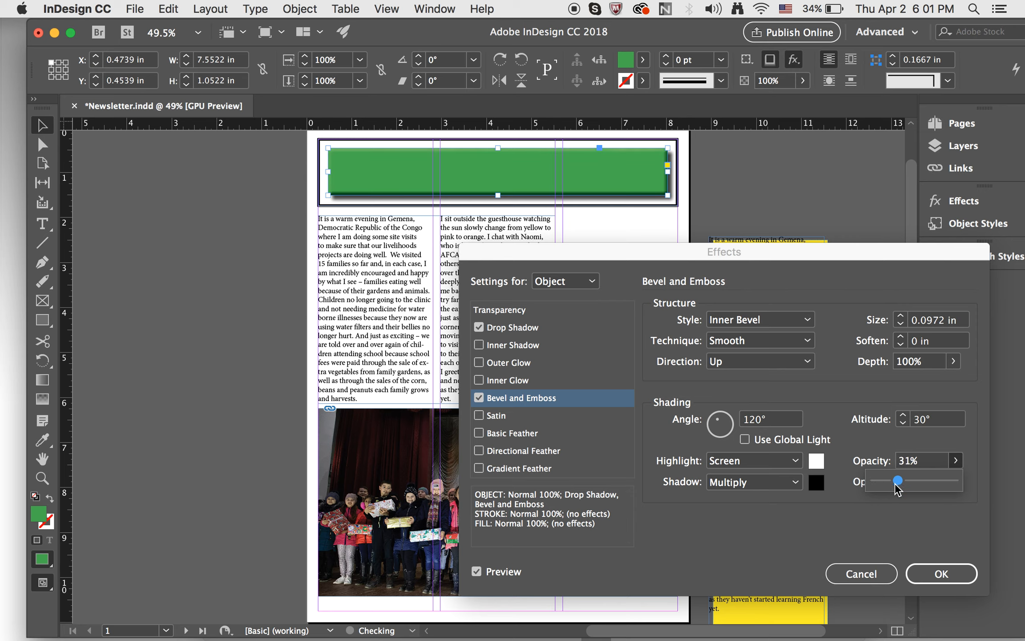
left_click(476, 572)
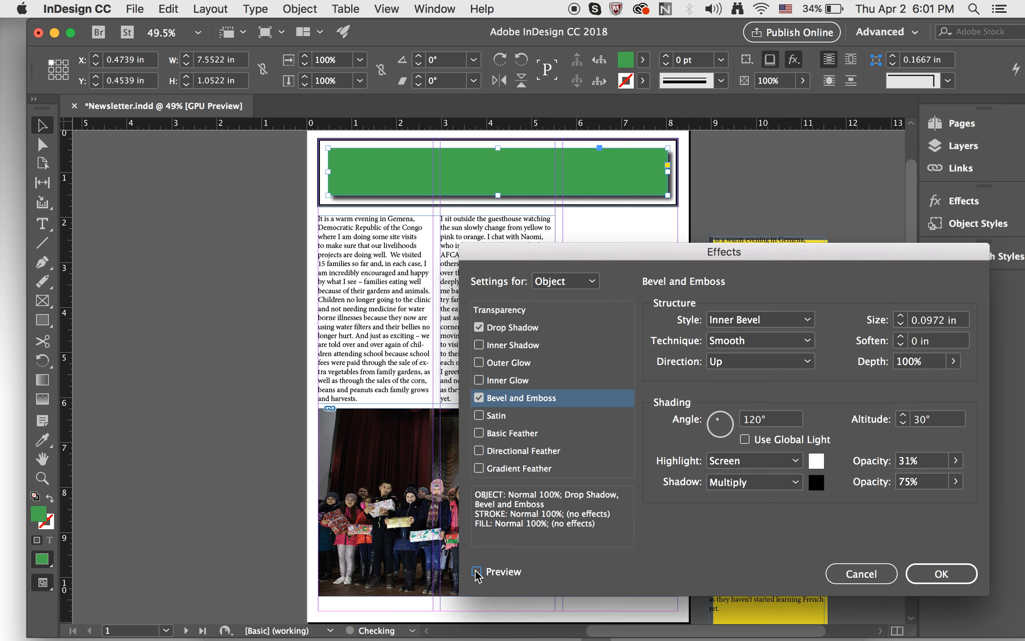
left_click(477, 572)
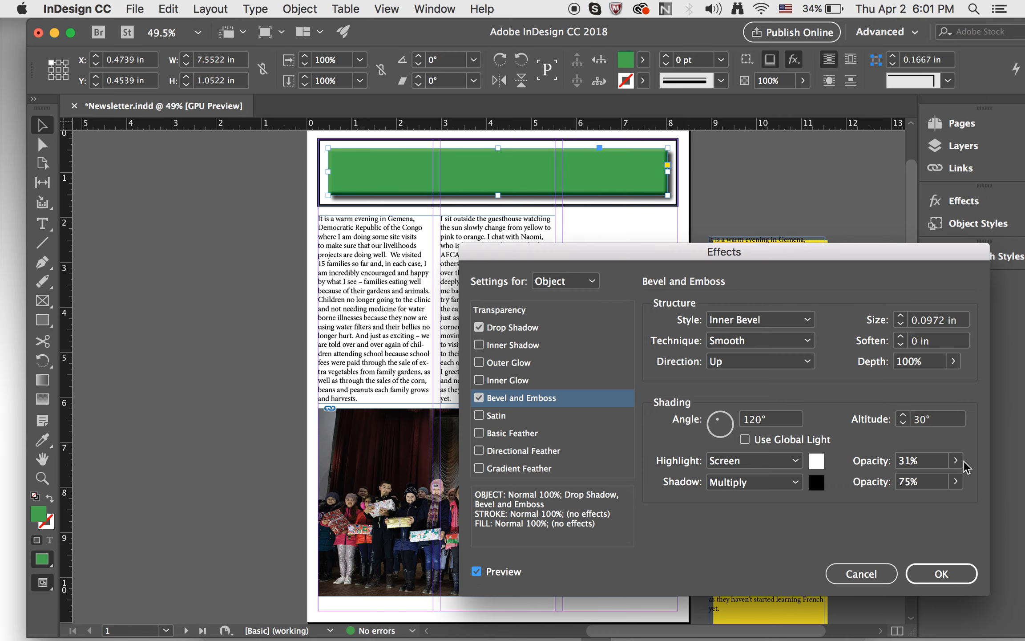
left_click(939, 573)
left_click(795, 179)
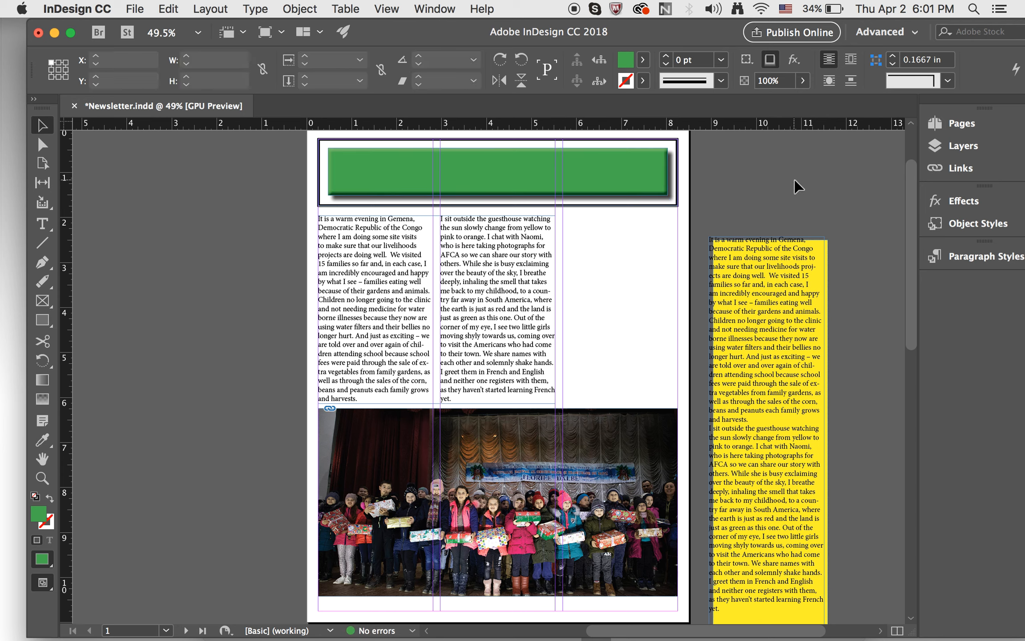
- Draw a text frame across the green banner rectangle and enter the heading EAT HEALTHY
left_click(42, 224)
left_click_drag(340, 152, 651, 191)
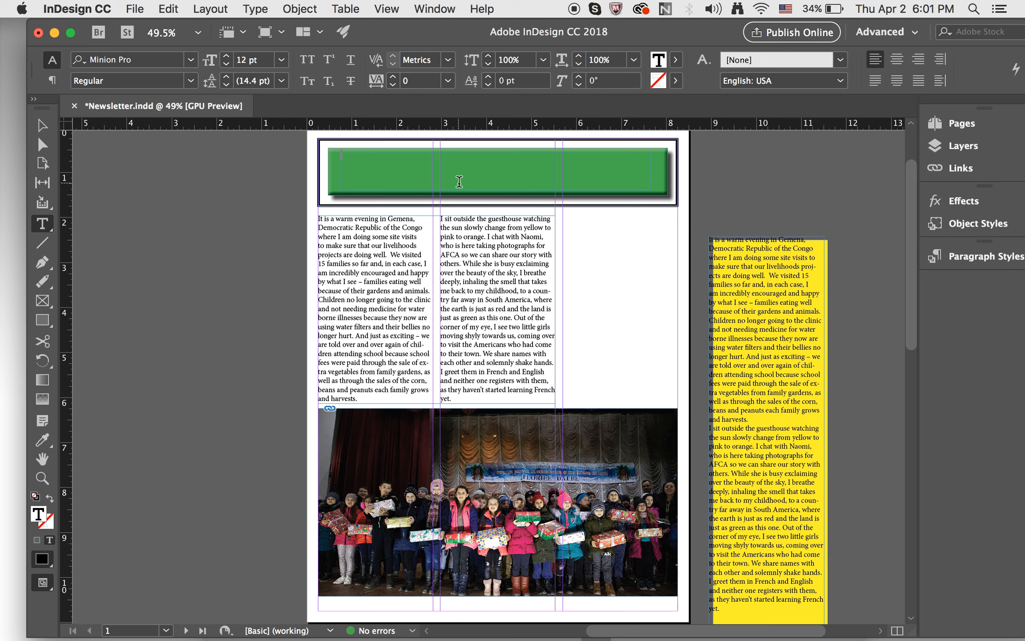
type("EA")
left_click_drag(390, 155, 337, 155)
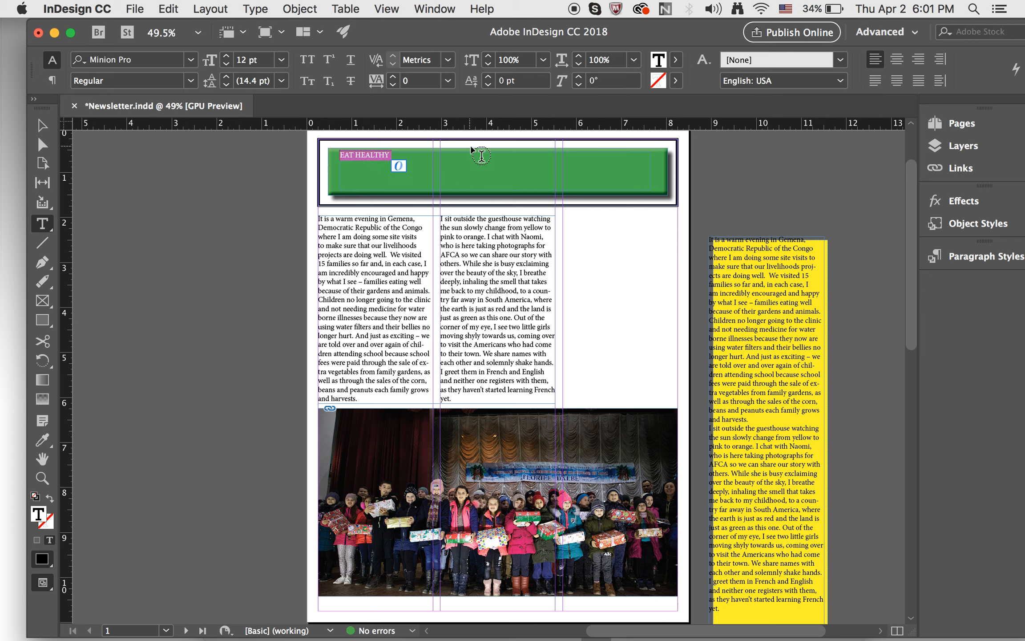
left_click(461, 166)
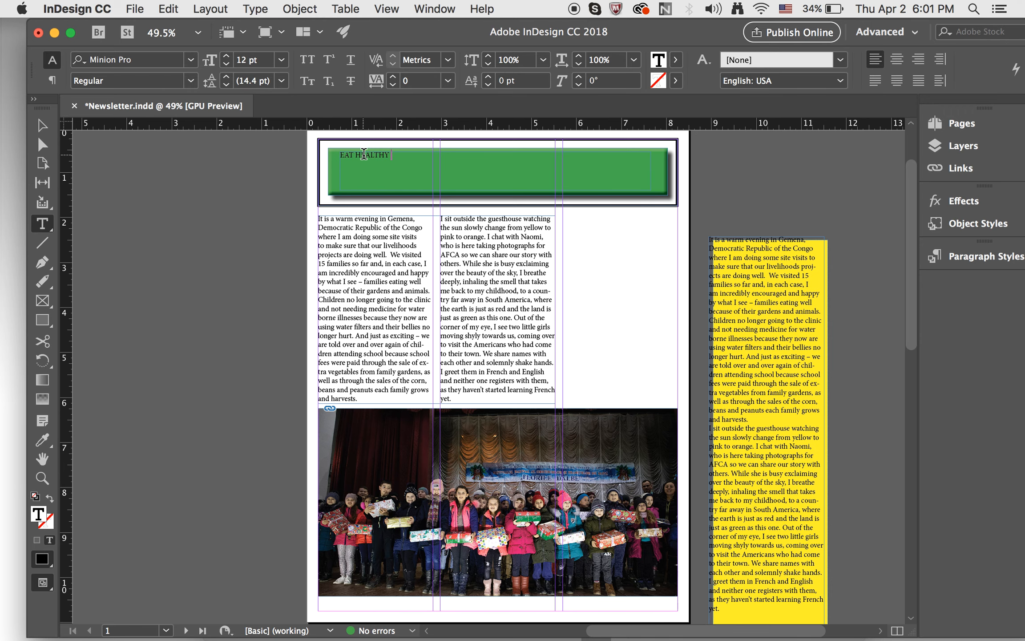
scroll(364, 154, "up", 3)
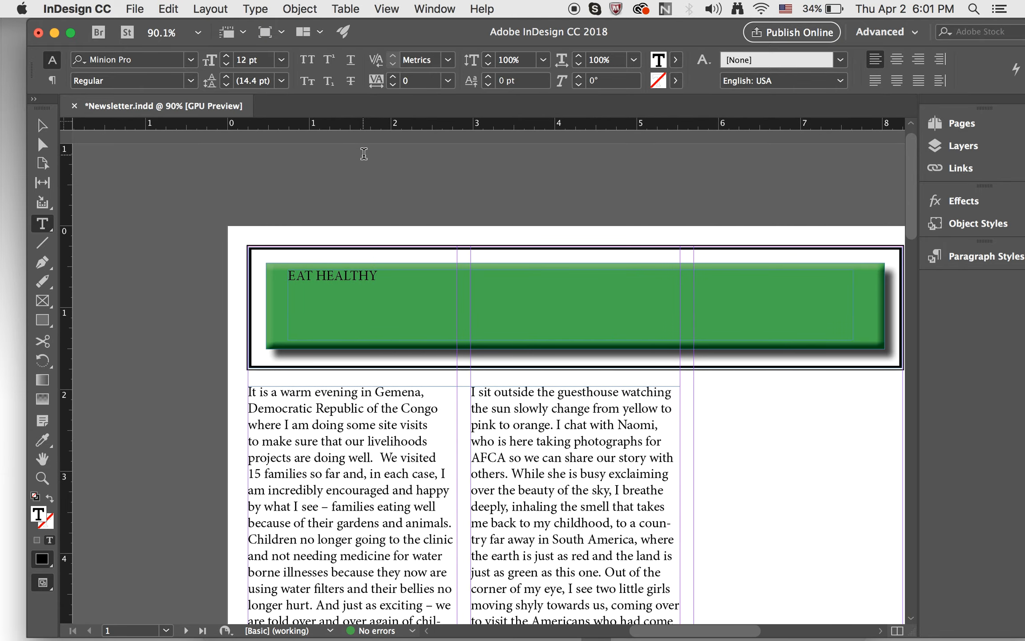
scroll(364, 154, "down", 3)
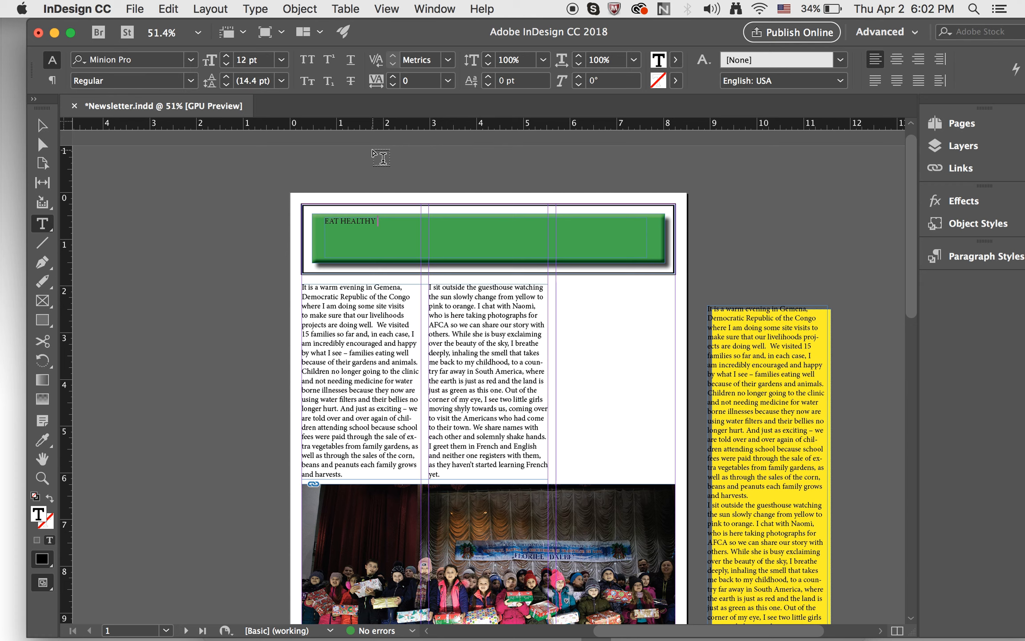
- Select the EAT HEALTHY heading and set its font to Abril Fatface
left_click_drag(377, 221, 323, 218)
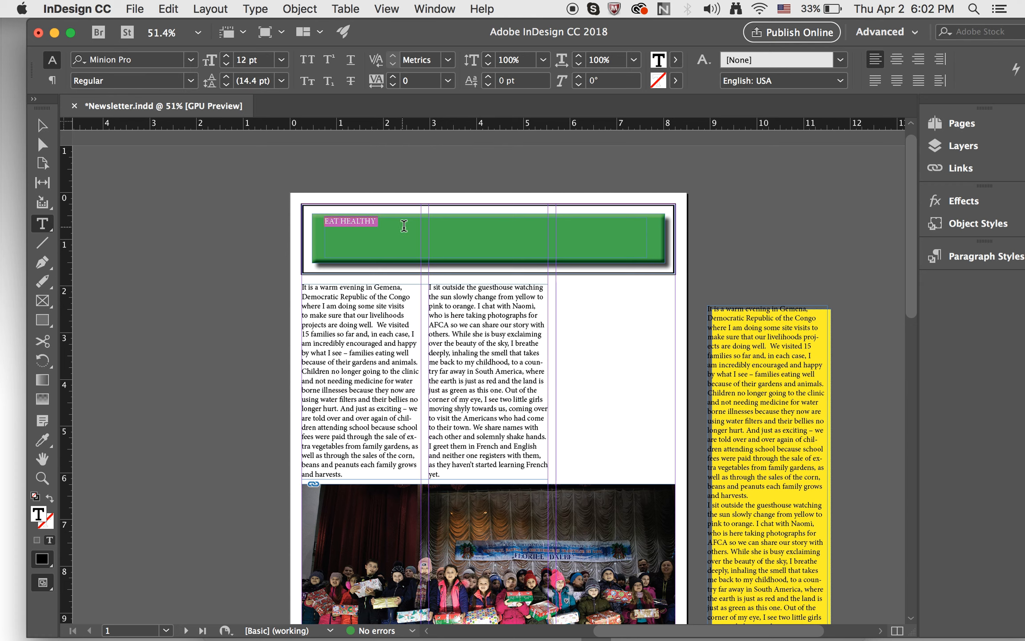
left_click(388, 226)
mouse_move(384, 221)
left_mouse_down()
mouse_move(324, 222)
mouse_move(328, 233)
left_mouse_up()
left_click(51, 69)
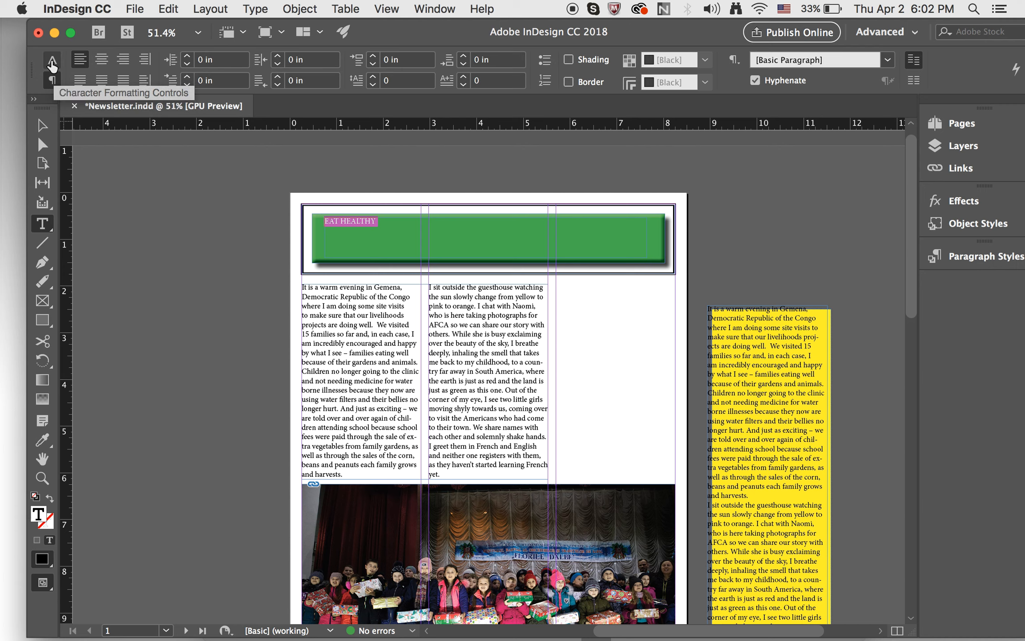
left_click(53, 64)
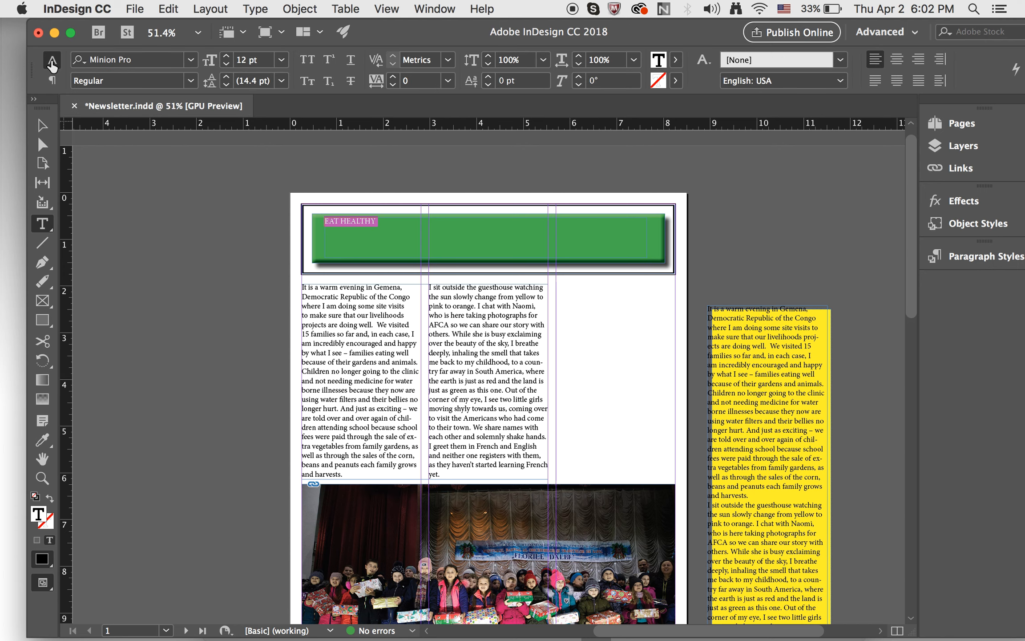
left_click(190, 60)
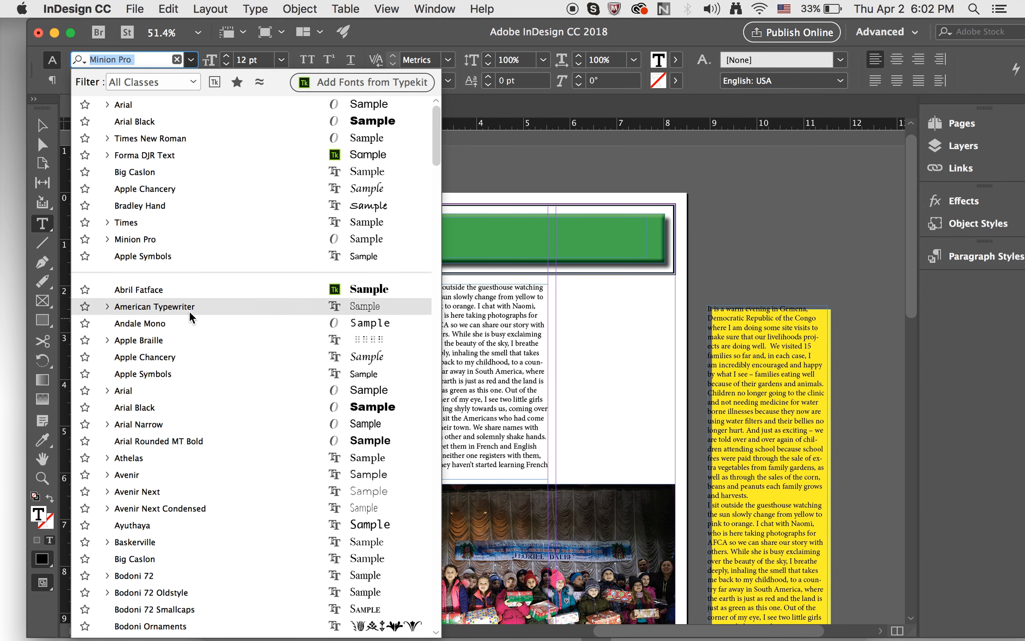
left_click(185, 290)
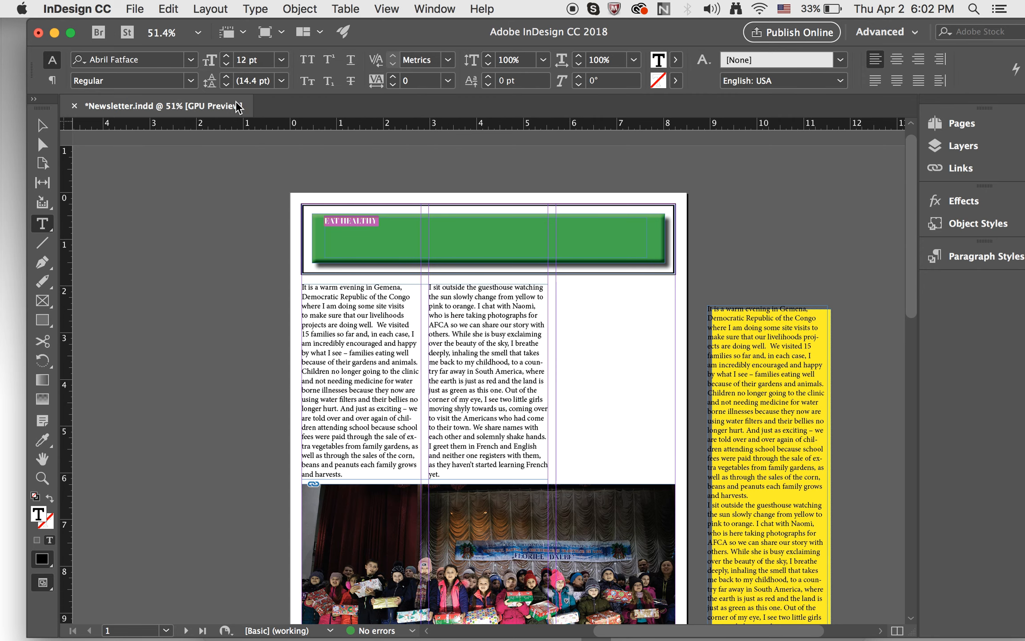
- Enlarge the selected EAT HEALTHY heading to 30 pt
left_click(281, 60)
left_click(260, 217)
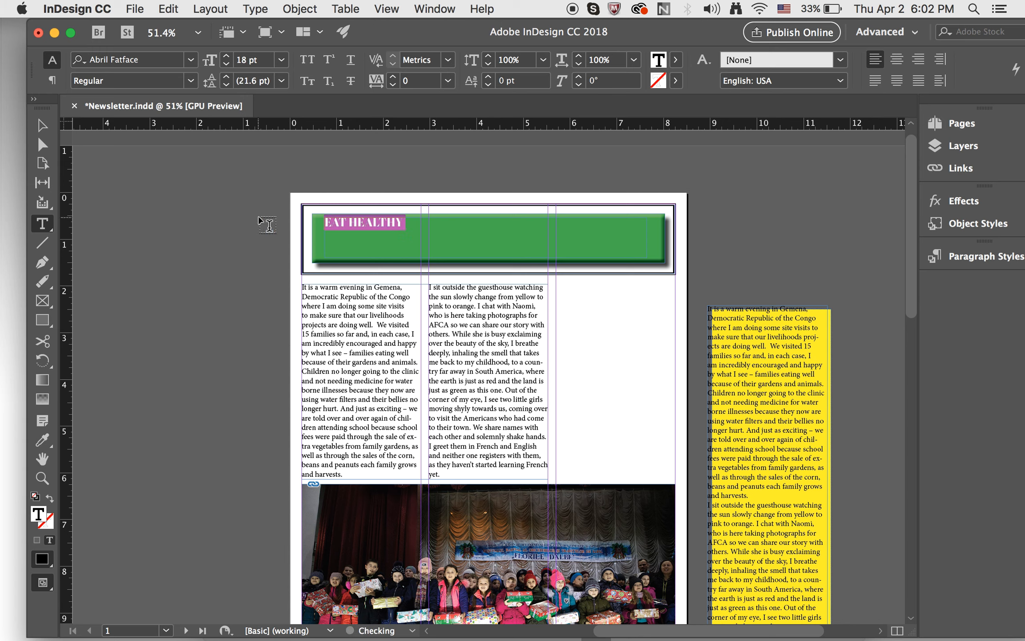
left_click(281, 59)
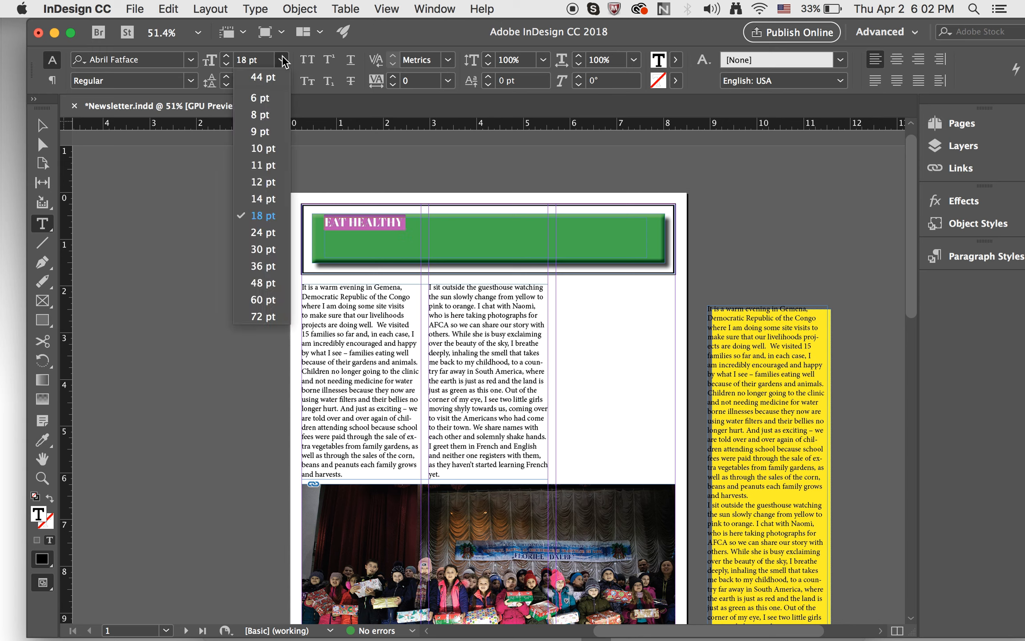
left_click(258, 233)
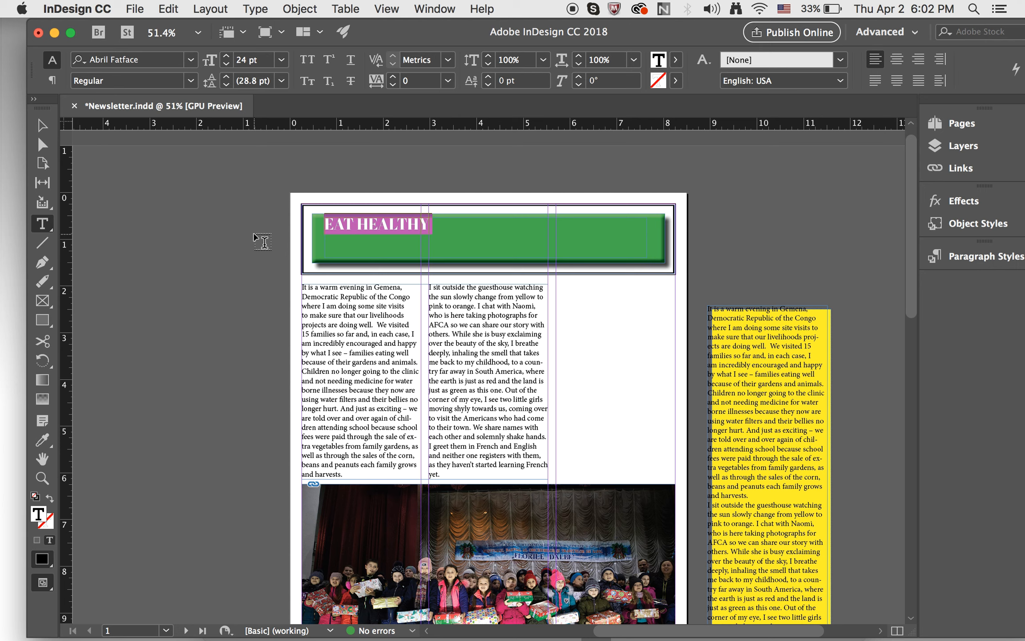
left_click(209, 57)
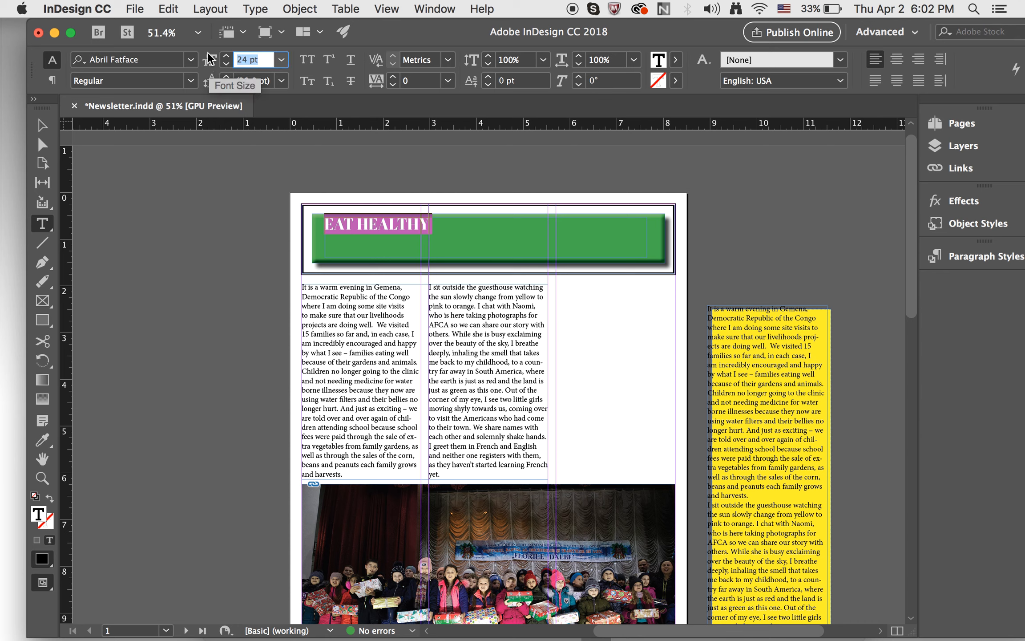
left_click(282, 59)
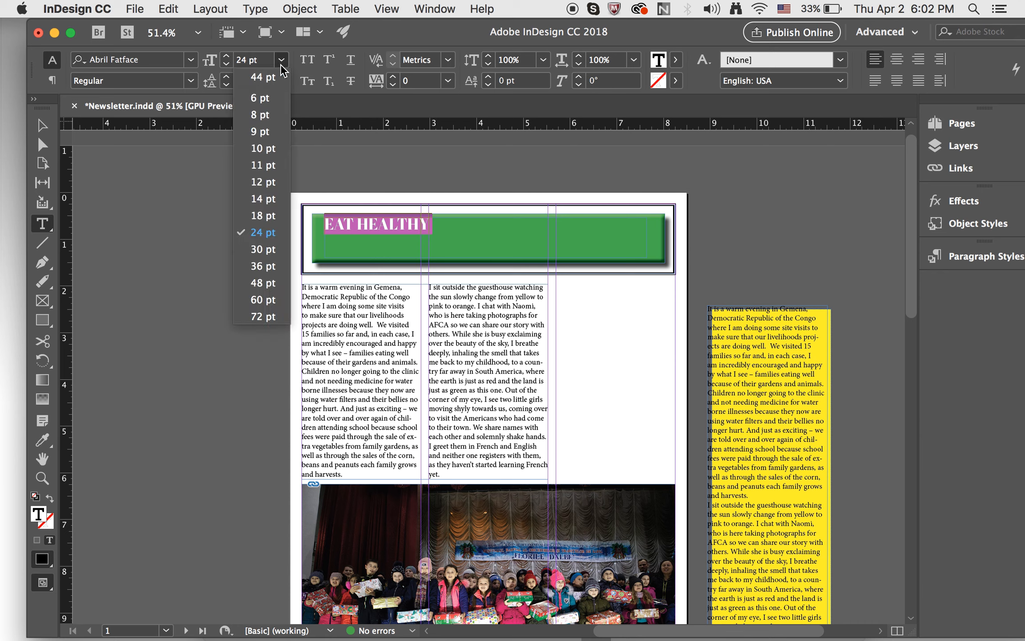
left_click(259, 248)
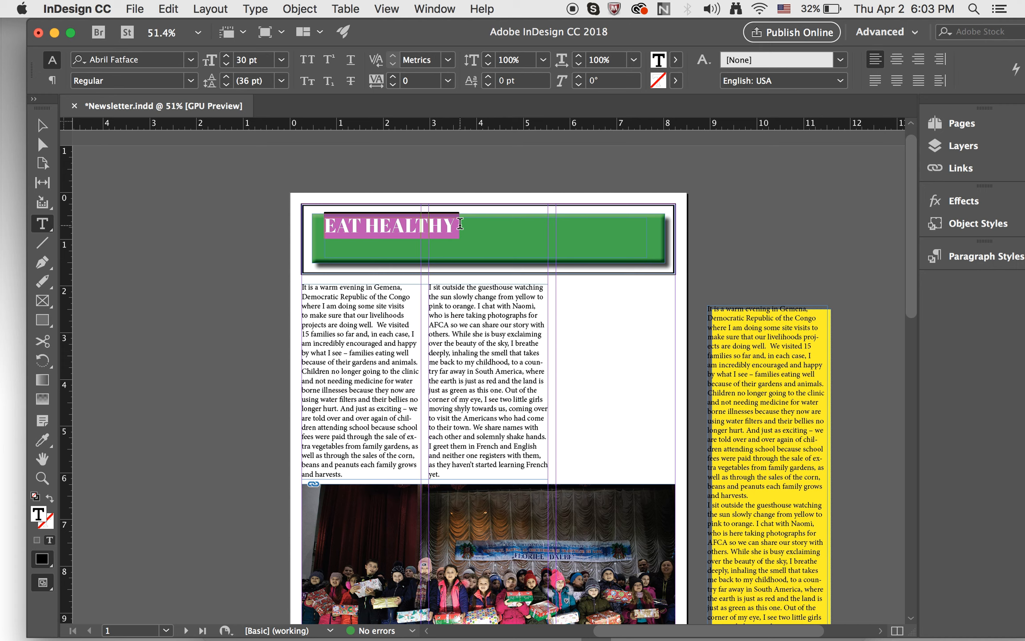
- Increase the EAT HEALTHY heading's font size in increments up to 66 pt so it nearly fills the banner
key("super")
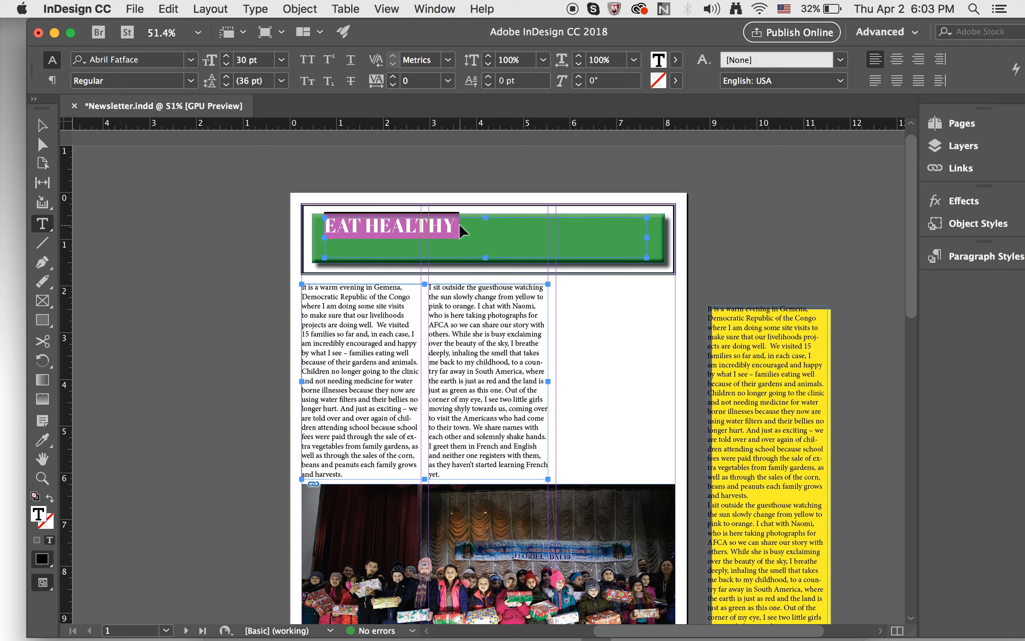
key("super+shift+period")
key("super+shift+period")
key("super+shift+period")
key("super+shift+period")
key("super+shift+period")
key("super+shift+period")
key("super+shift+period")
key("super+shift+period")
key("super+shift+period")
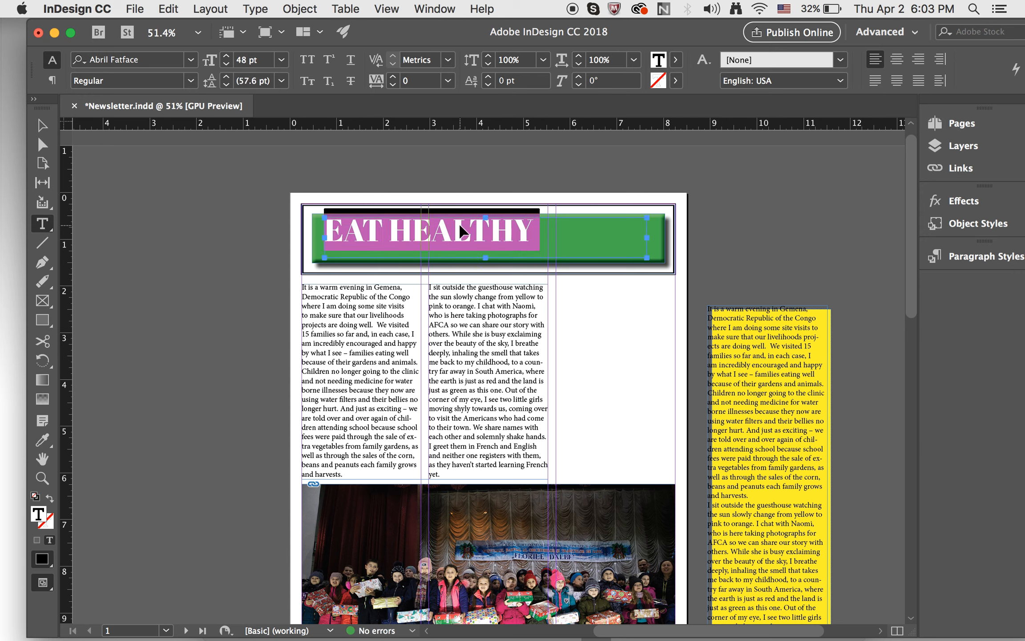
key("super+shift+period")
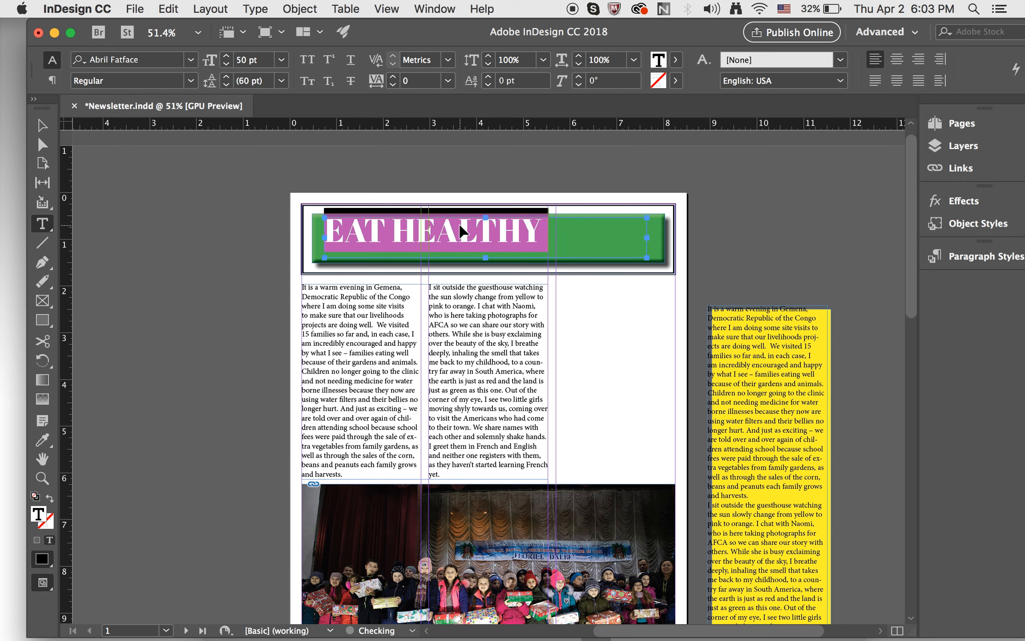
key("super+shift+comma")
key("super+shift+comma")
key("super+shift+period")
key("super+shift+period")
key("super+shift+period")
key("super+shift+period")
key("super+shift+period")
key("super+shift+period")
key("super+shift+period")
key("super+shift+period")
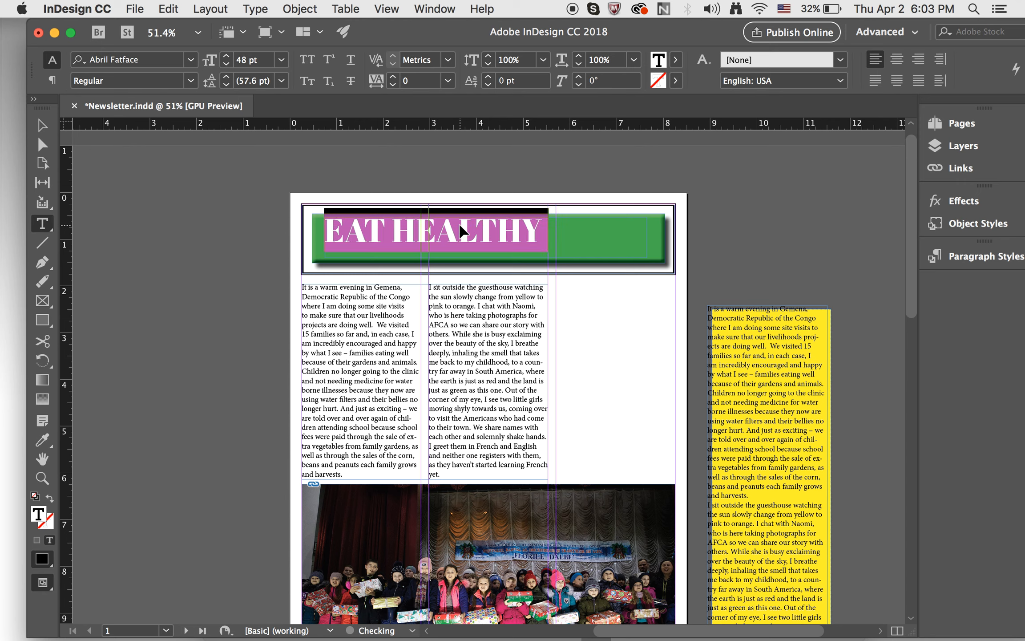
key("super+shift+period")
key("super+shift+period")
key("super+shift+period")
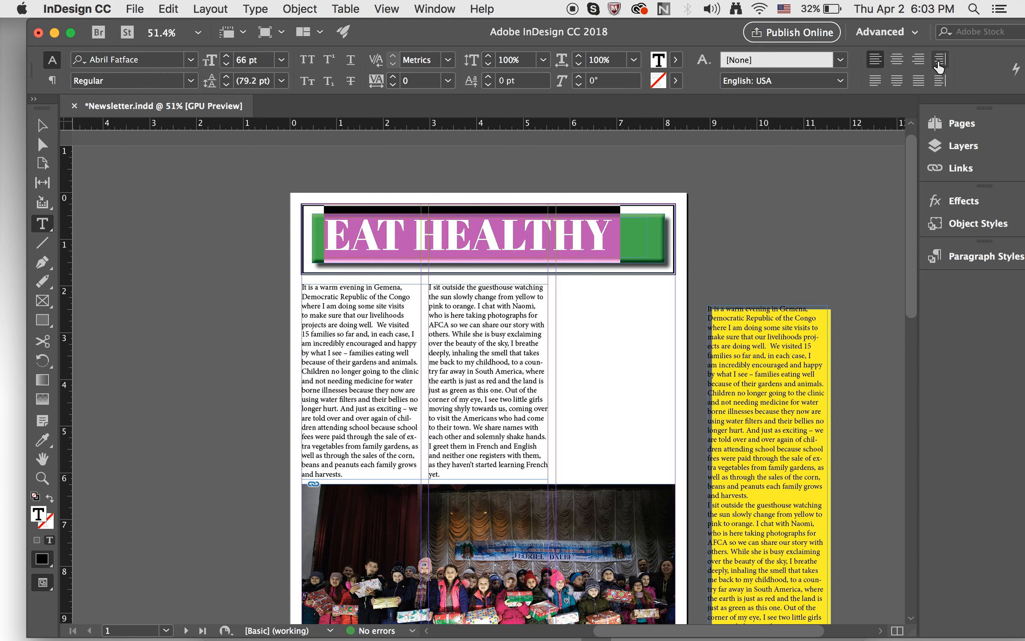
- Centre the heading and stretch its text frame to the green banner's edges, about 7.55 in wide and 1.05 in high, and preview the page
left_click(897, 59)
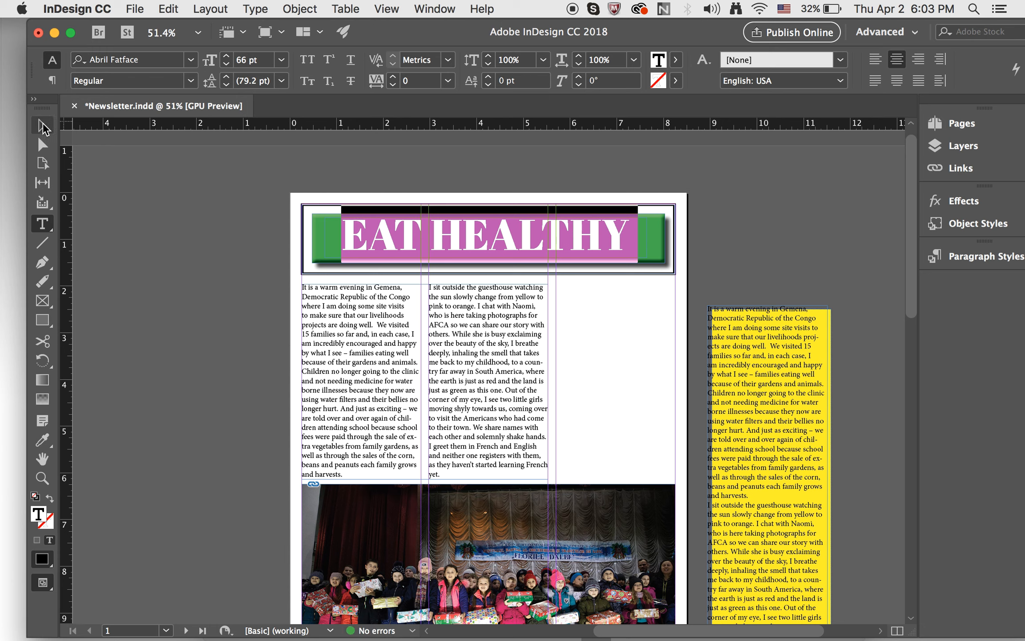
key("Escape")
left_click_drag(324, 218, 312, 218)
left_click_drag(650, 221, 664, 216)
left_click_drag(488, 257, 488, 262)
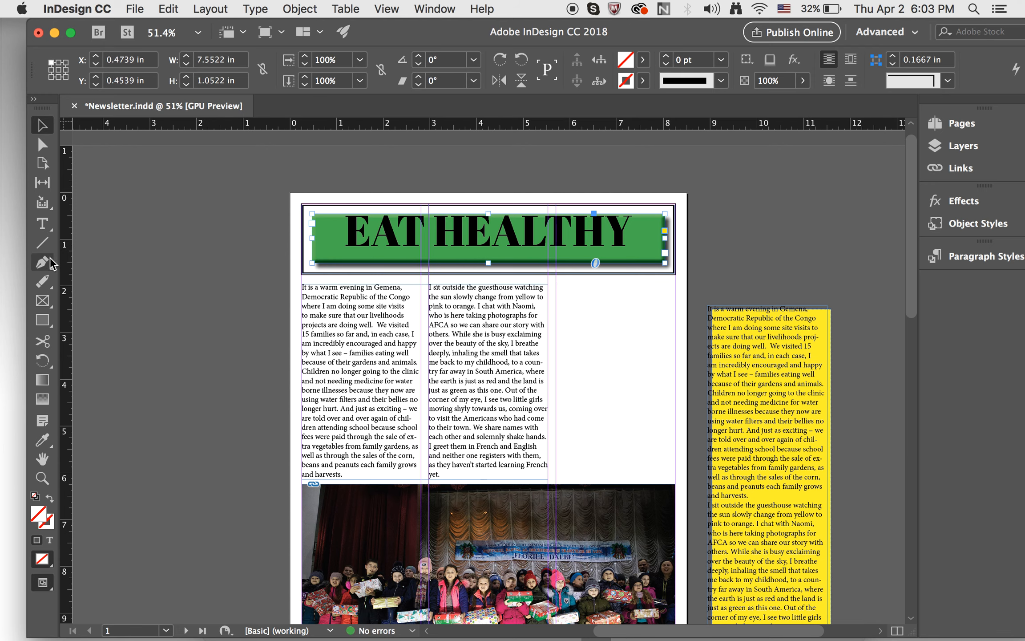
left_click(43, 223)
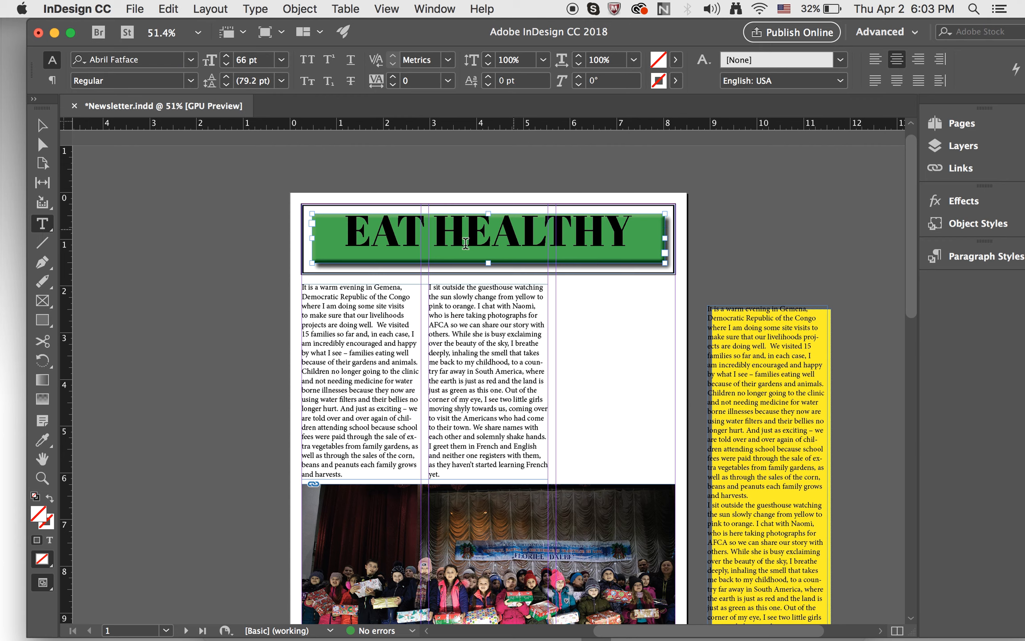
left_click(42, 126)
left_click(178, 256)
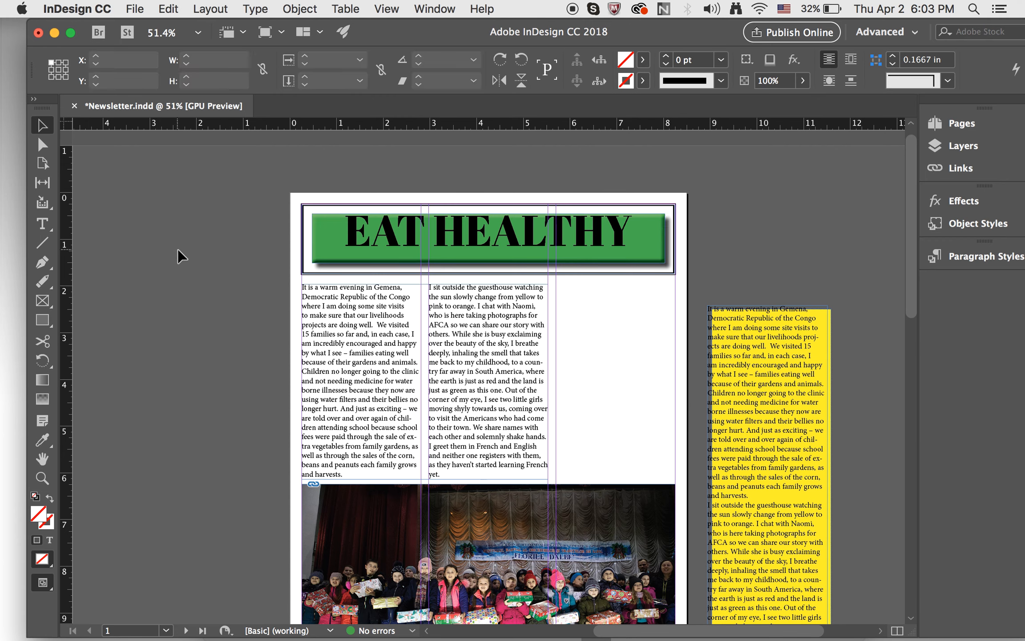
key("w")
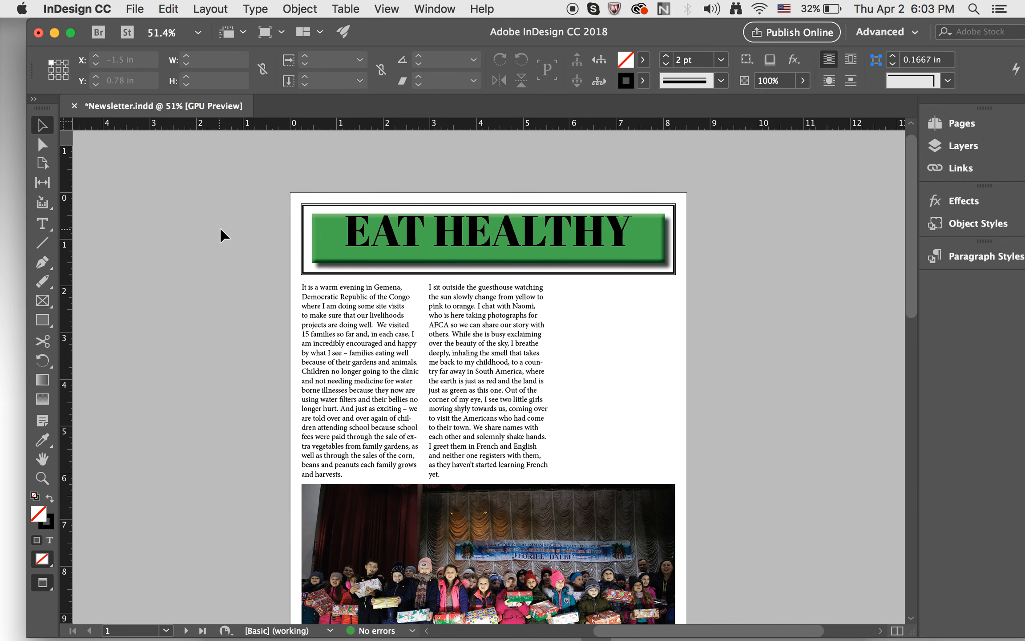
key("w")
- Nudge the heading's text frame down to a Y position of 0.5511 in and check it in preview mode
left_click(401, 231)
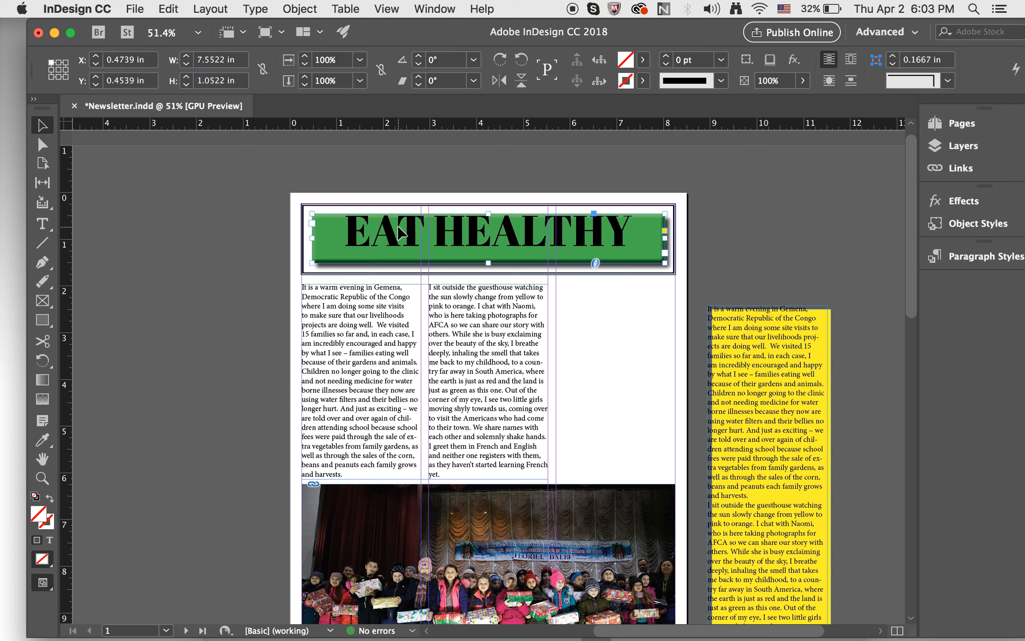
key("Down")
key("Down")
key("Down")
key("Down")
key("Down")
key("Down")
key("Down")
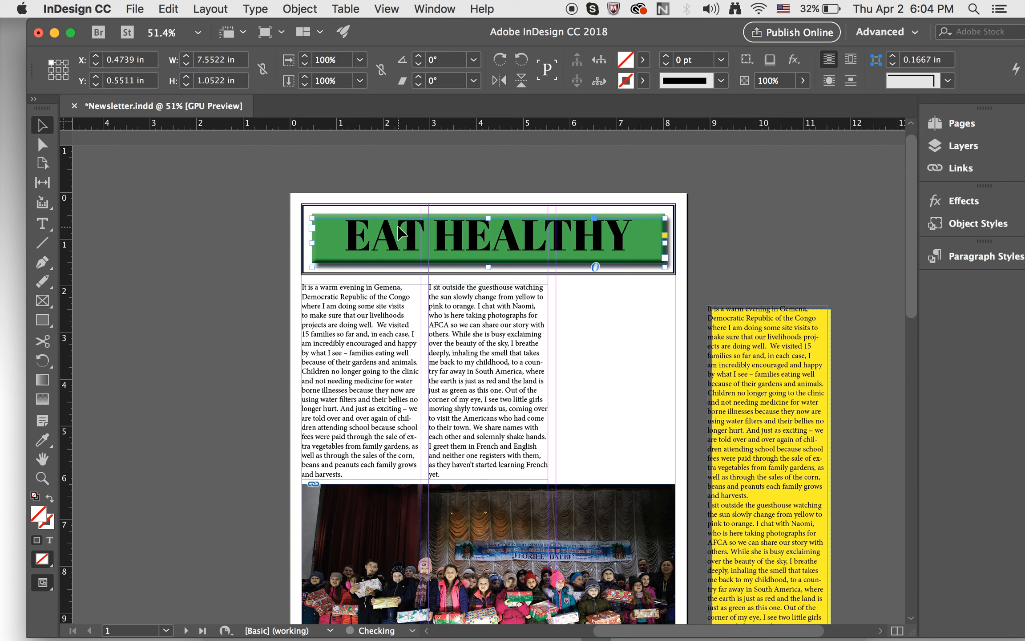
left_click(820, 227)
key("w")
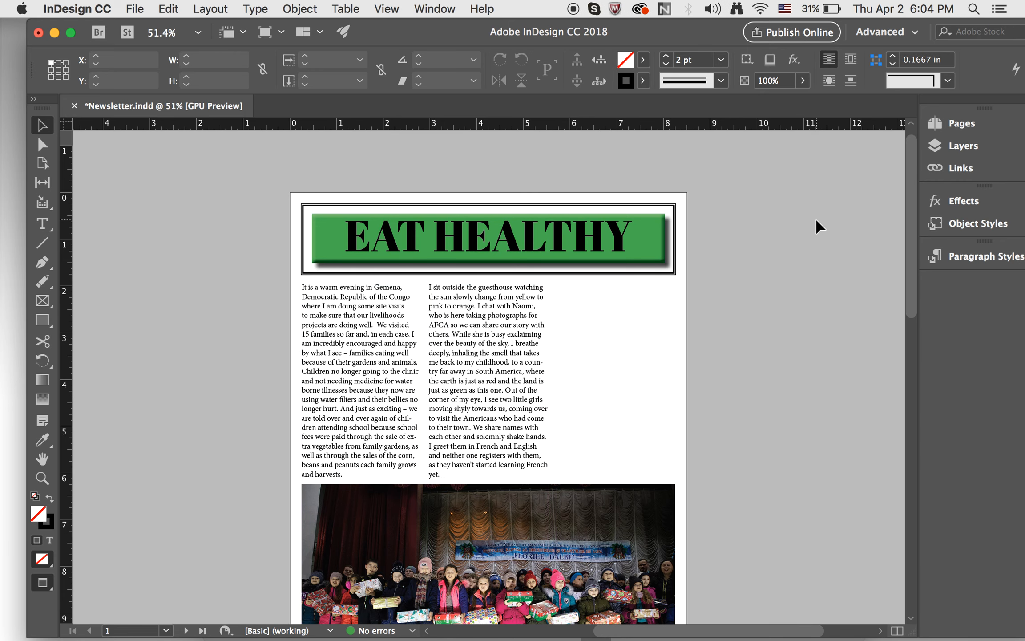
key("w")
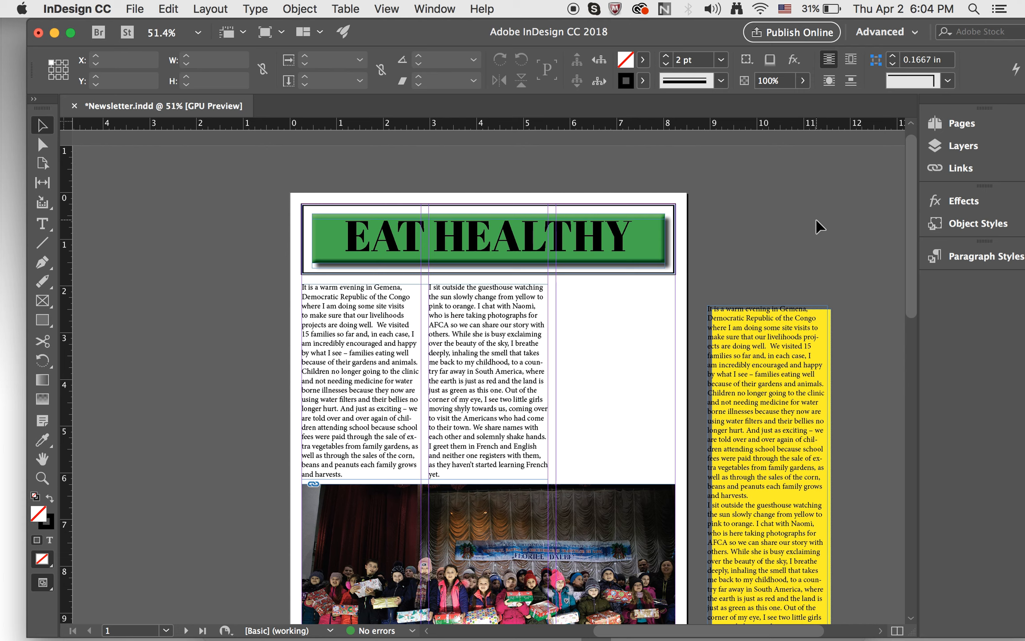
- Recolour the EAT HEALTHY heading text with the red C=15 M=100 Y=100 swatch and preview the page
left_click(42, 224)
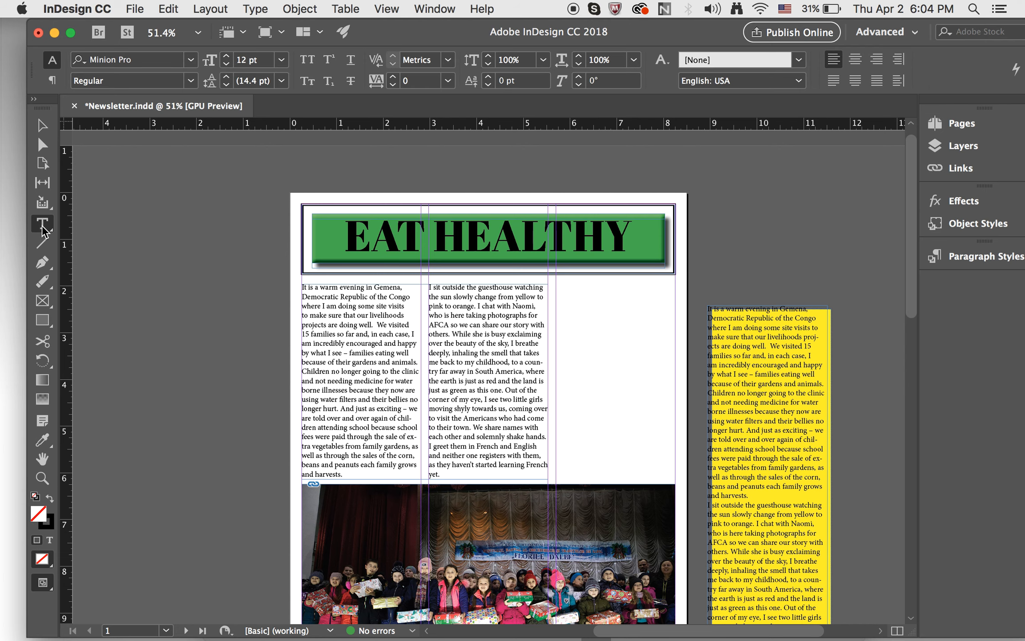
left_click(556, 218)
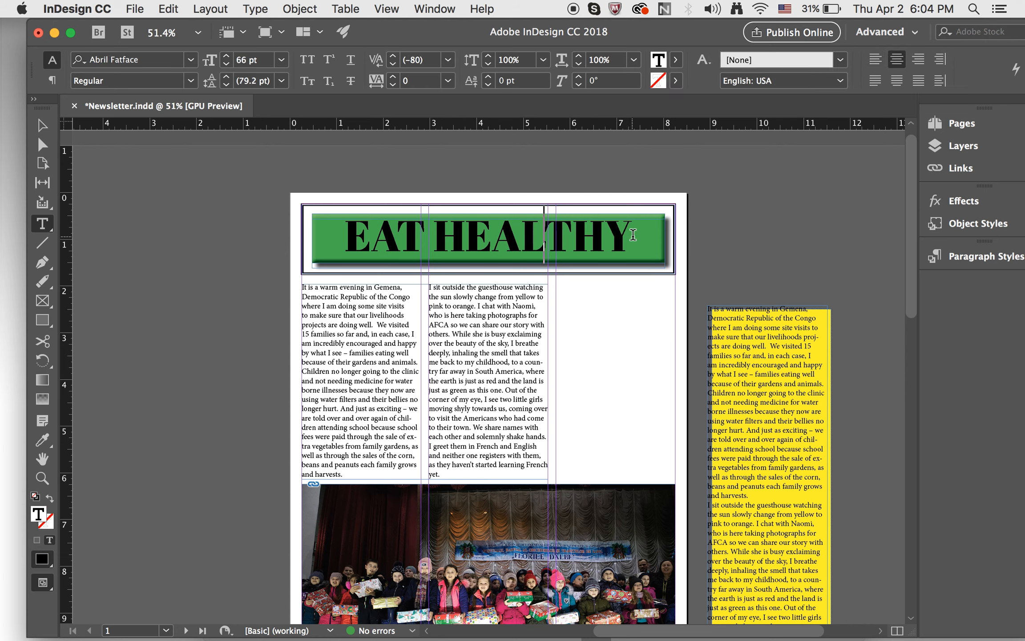
left_click_drag(633, 234, 356, 230)
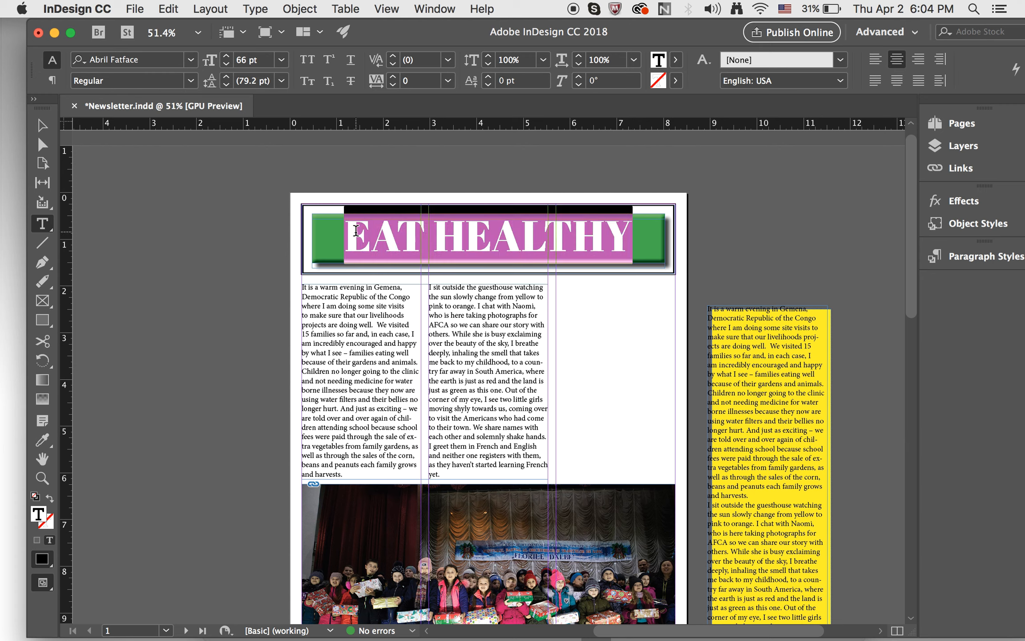
left_click(676, 61)
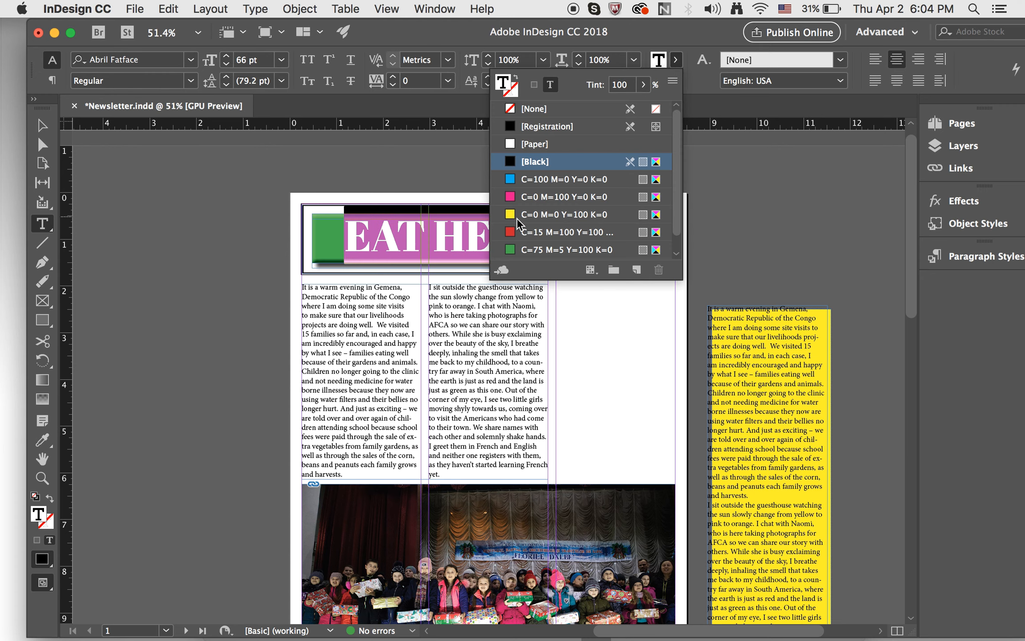
left_click(510, 234)
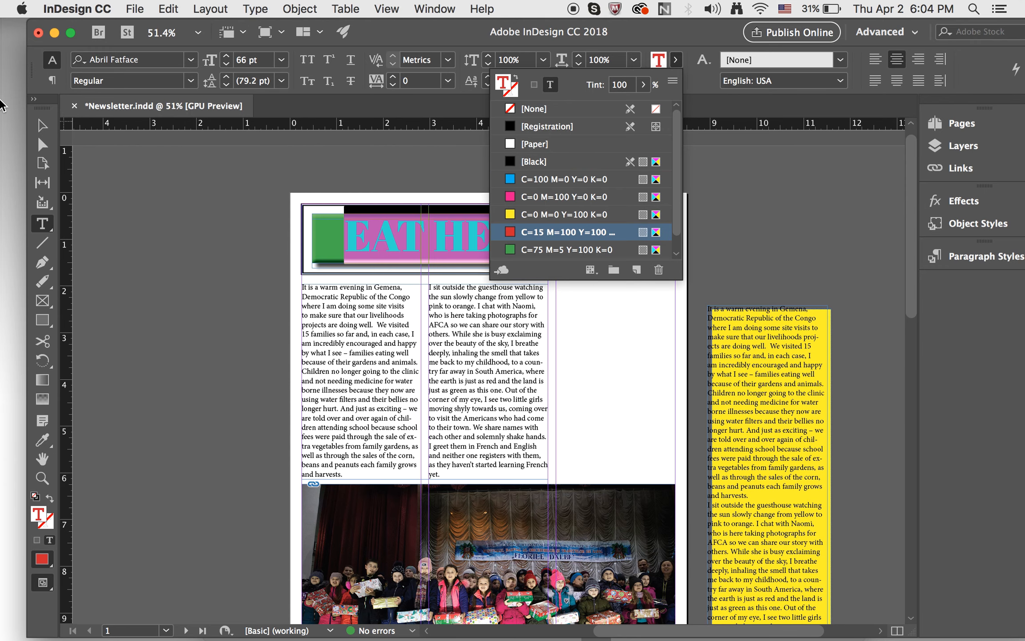
left_click(34, 116)
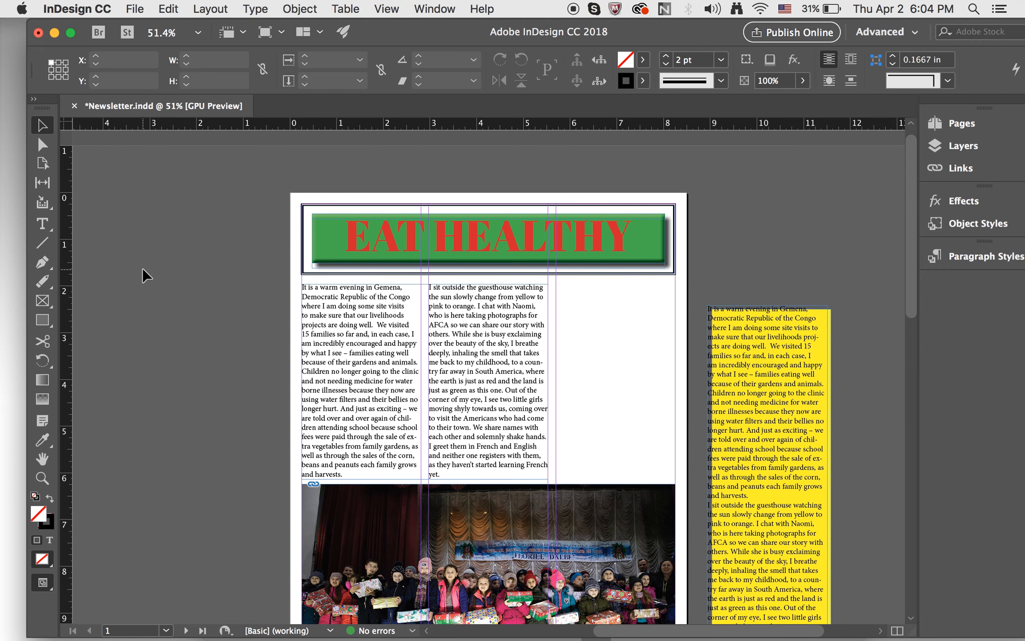
key("w")
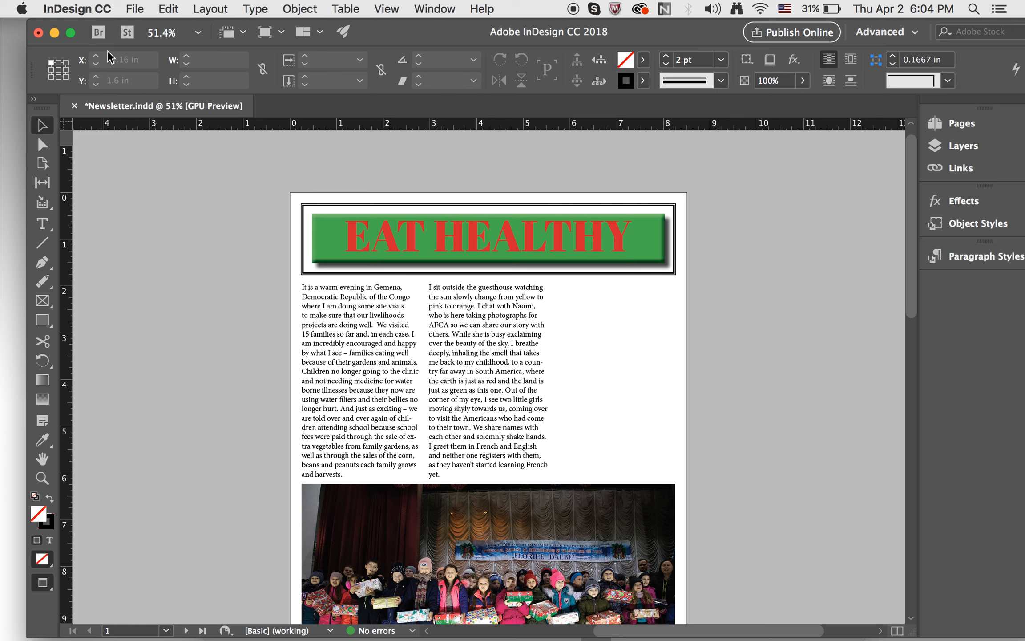
- Switch to the Word document to review its list of how-to topics and return to the InDesign newsletter
left_click_drag(428, 32, 733, 34)
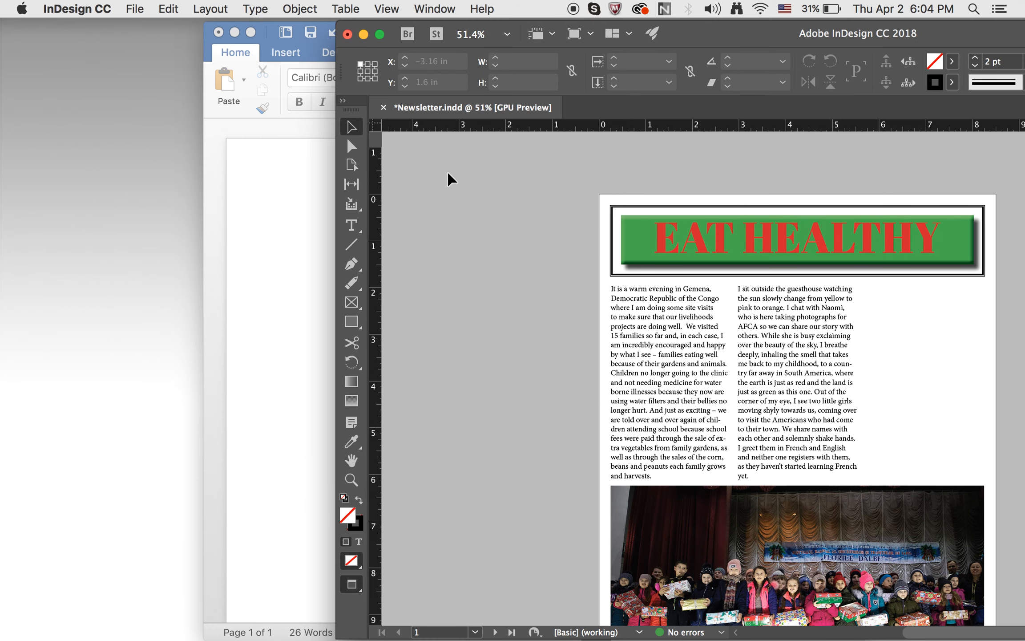
left_click(269, 304)
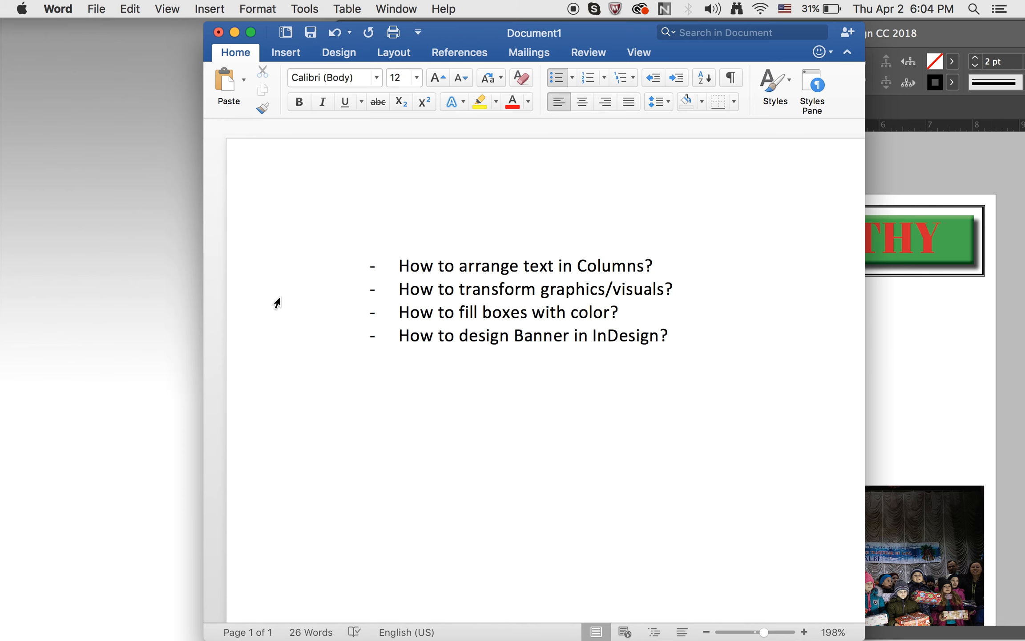
left_click(915, 165)
left_click_drag(955, 32, 612, 31)
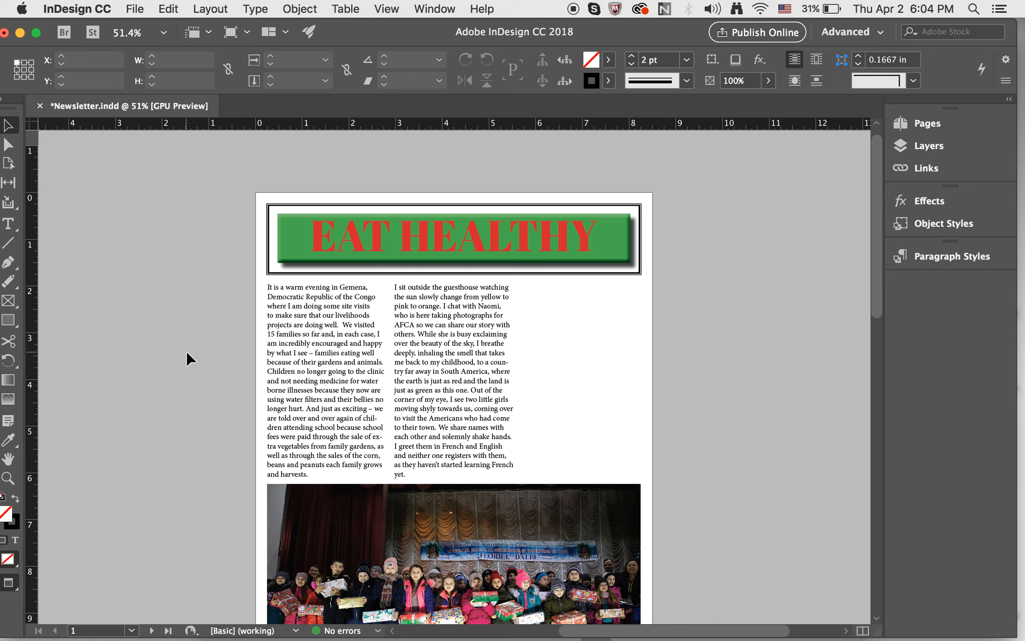
- Select all the two-column article text and review its column settings in Text Frame Options without changing them
key("w")
left_click(285, 344)
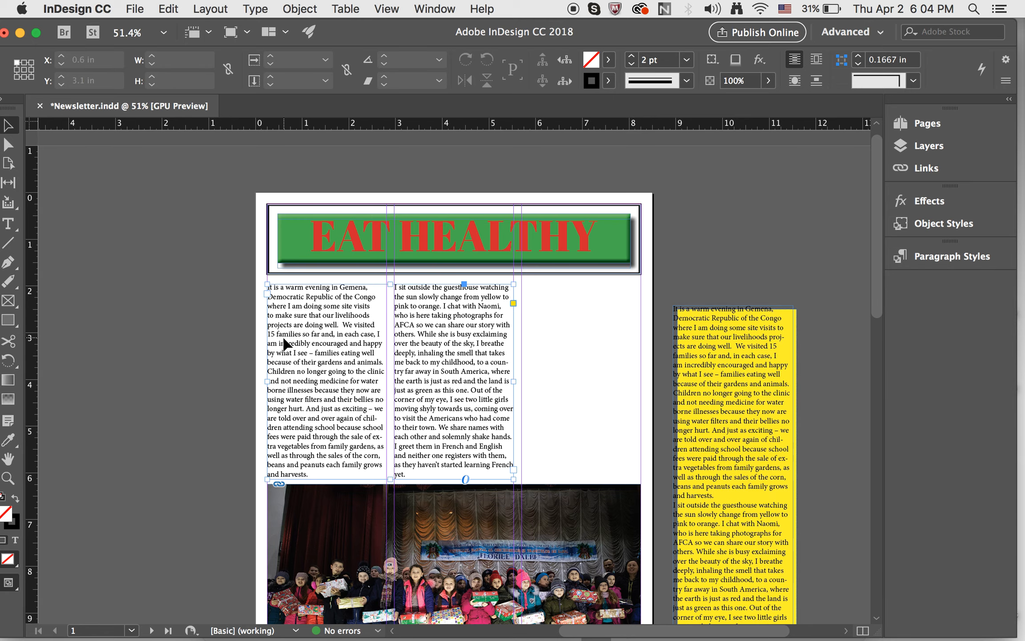
left_click(9, 221)
triple_click(270, 376)
key("super+a")
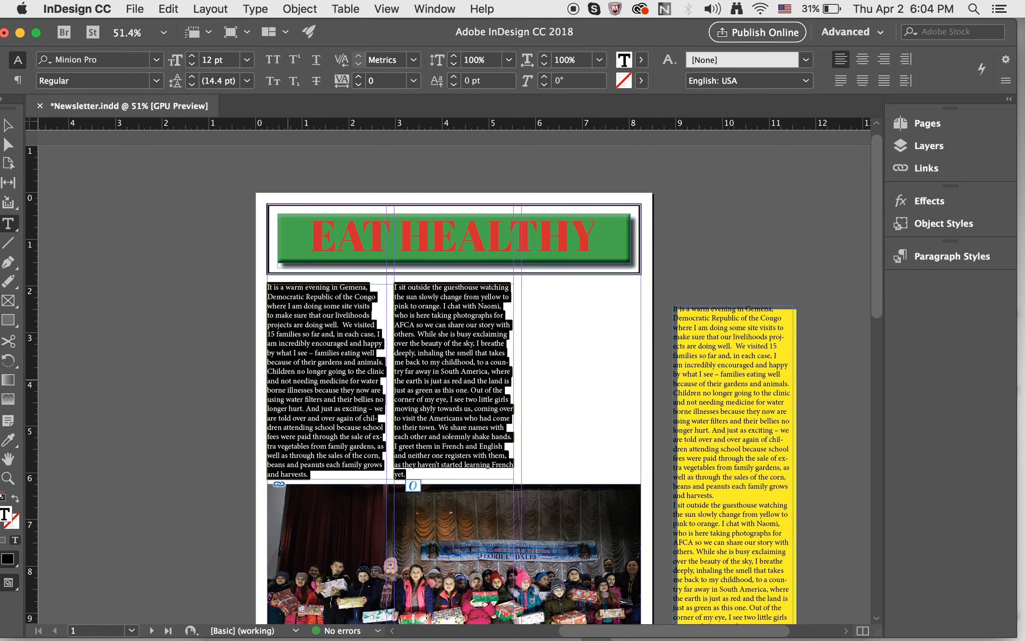
left_click(313, 11)
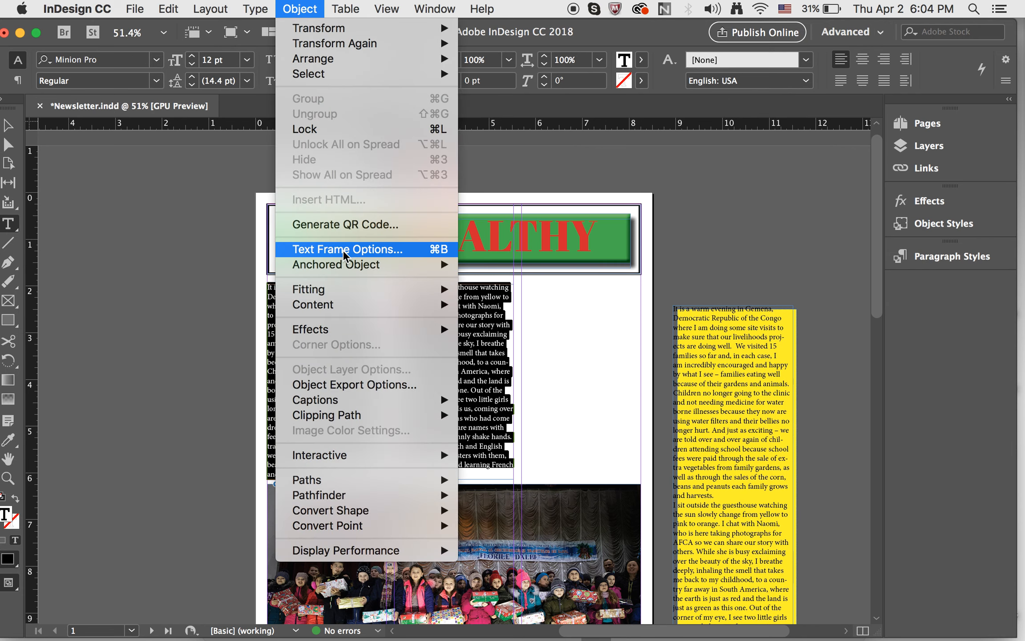
mouse_move(345, 292)
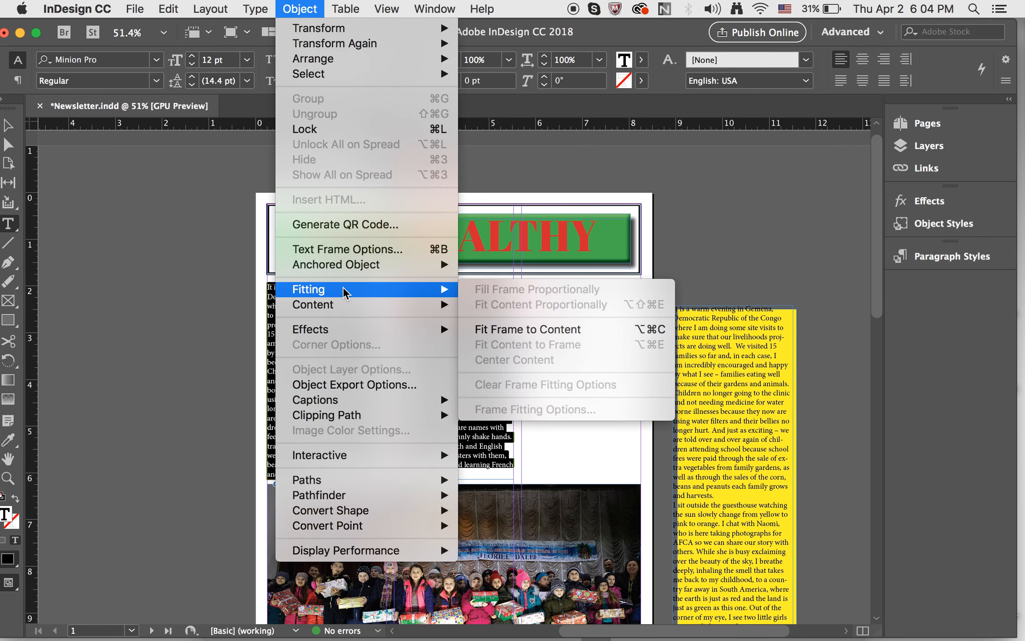
left_click(344, 251)
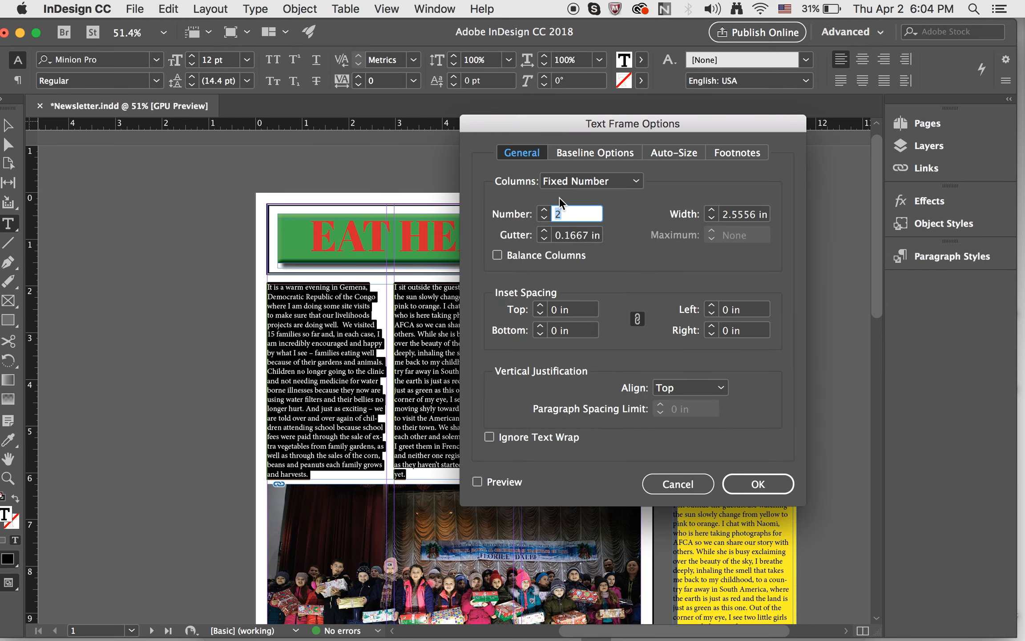
left_click(679, 484)
scroll(505, 480, "down", 3)
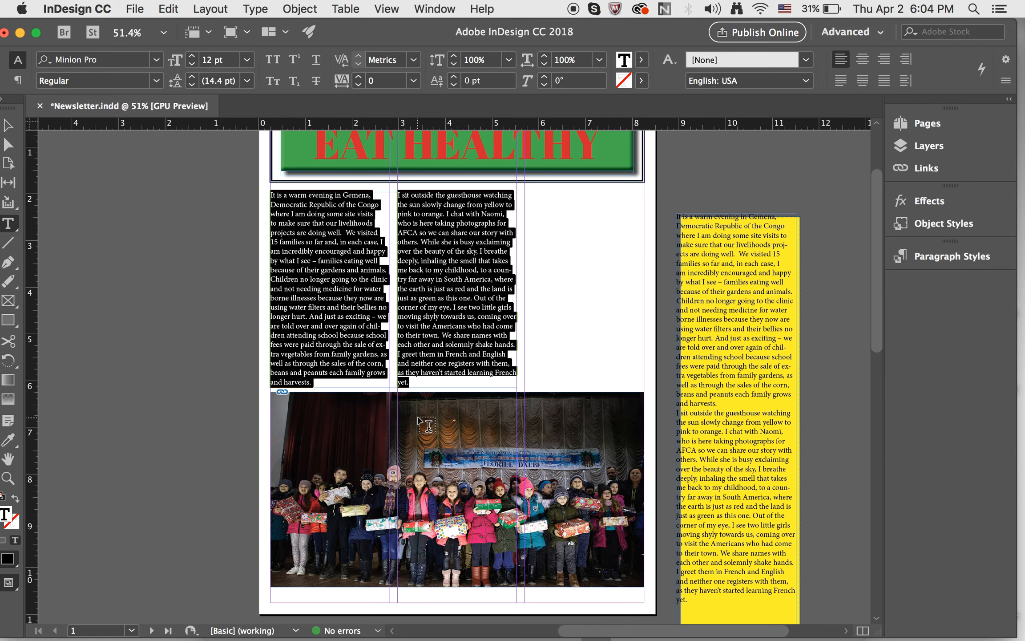
scroll(426, 425, "up", 3)
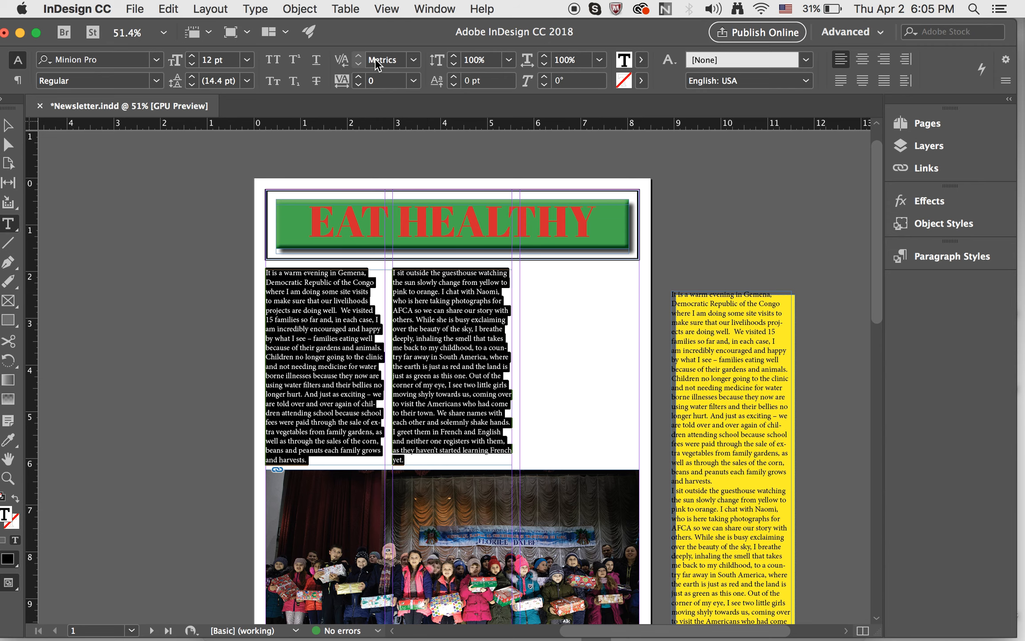
left_click_drag(364, 29, 369, 29)
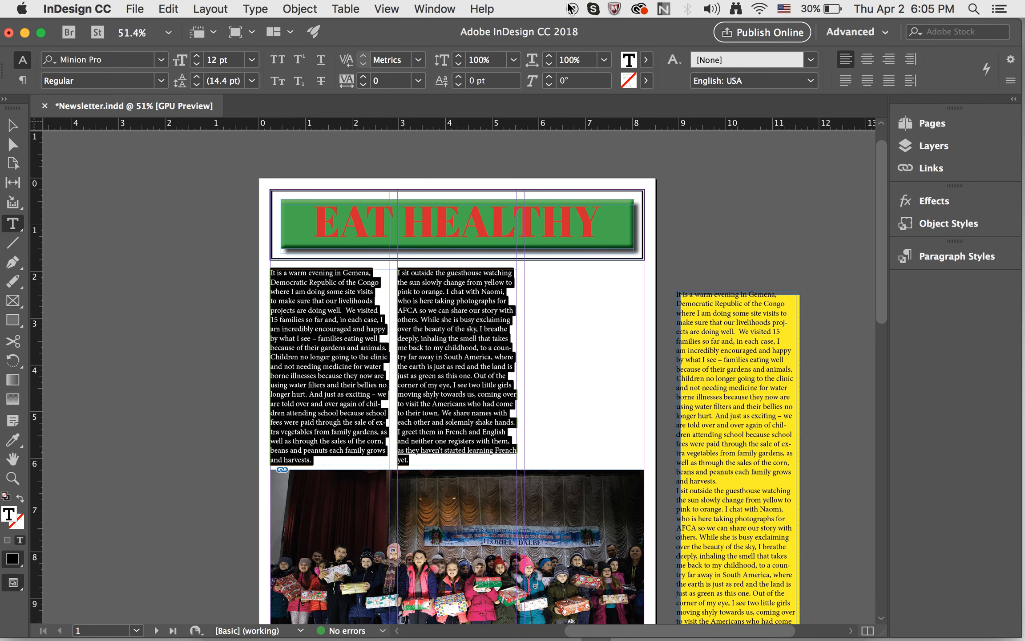